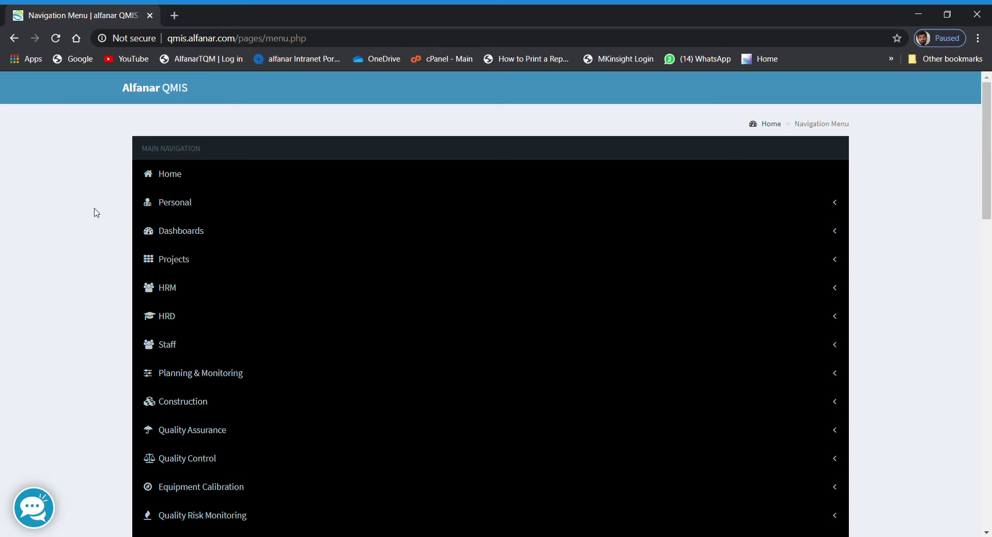
- Open the Archive NCR page under Quality Control's Non Conformance Reports
{"action": "scroll", "coordinate": [100, 182], "scroll_direction": "down", "scroll_amount": 2}
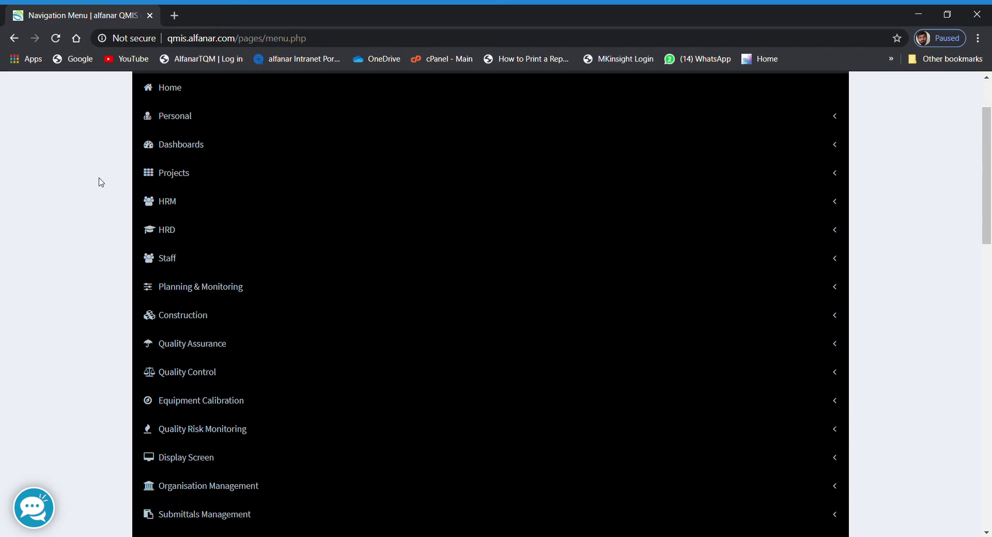
{"action": "left_click", "coordinate": [238, 371]}
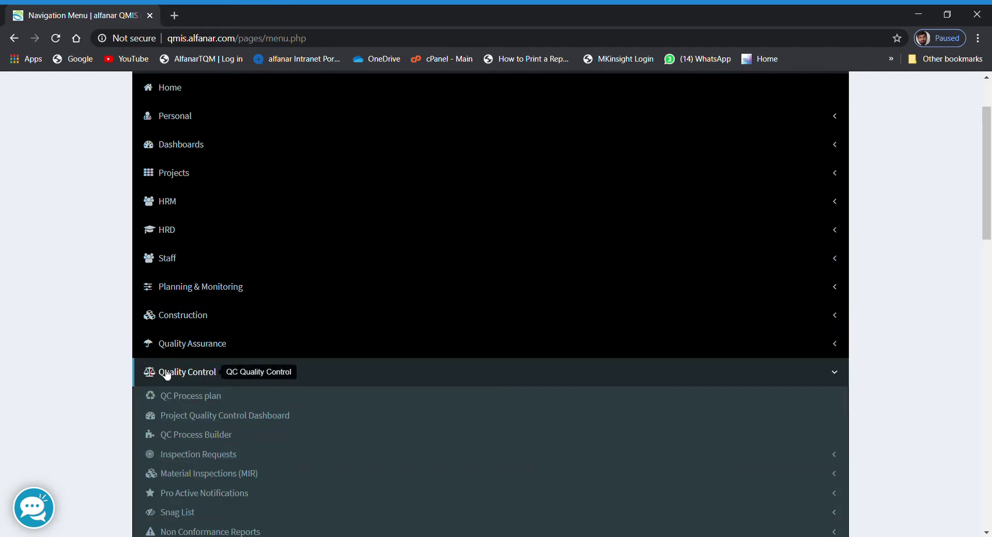
{"action": "scroll", "coordinate": [175, 372], "scroll_direction": "down", "scroll_amount": 4}
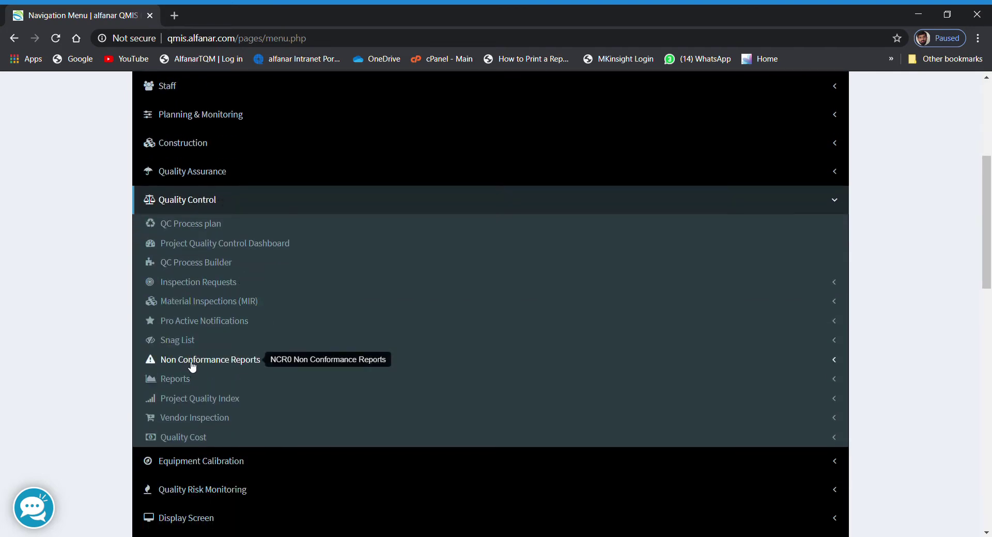
{"action": "left_click", "coordinate": [193, 366]}
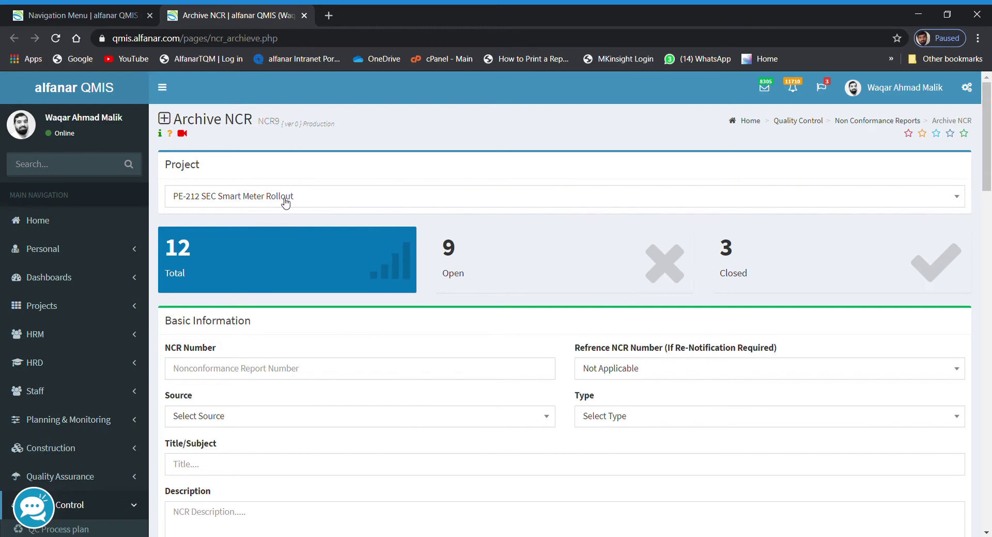
- Examine the Basic Information fields, including the options for reference NCR number, source and type, and the title and description
{"action": "scroll", "coordinate": [286, 203], "scroll_direction": "down", "scroll_amount": 3}
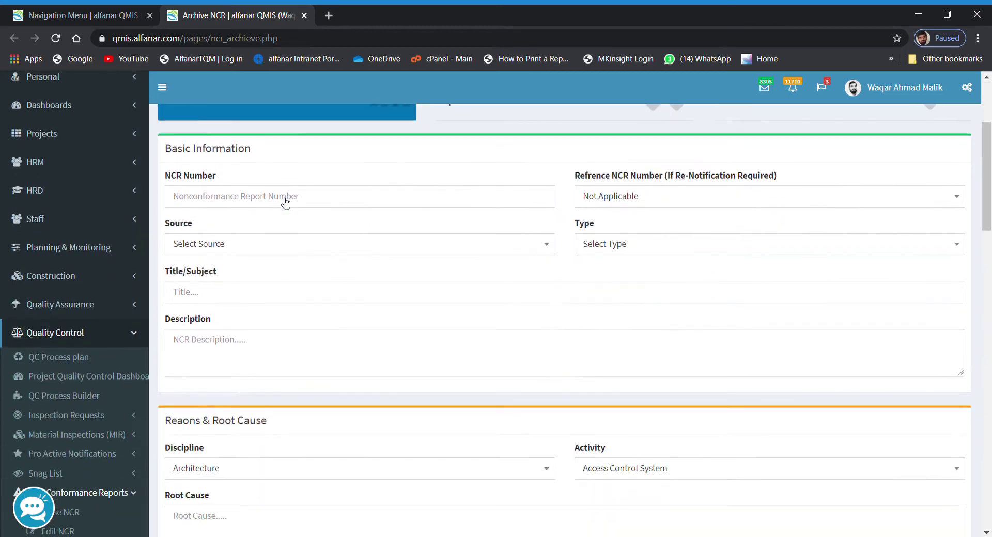
{"action": "left_click", "coordinate": [225, 199]}
{"action": "left_click", "coordinate": [717, 200]}
{"action": "scroll", "coordinate": [703, 307], "scroll_direction": "down", "scroll_amount": 5}
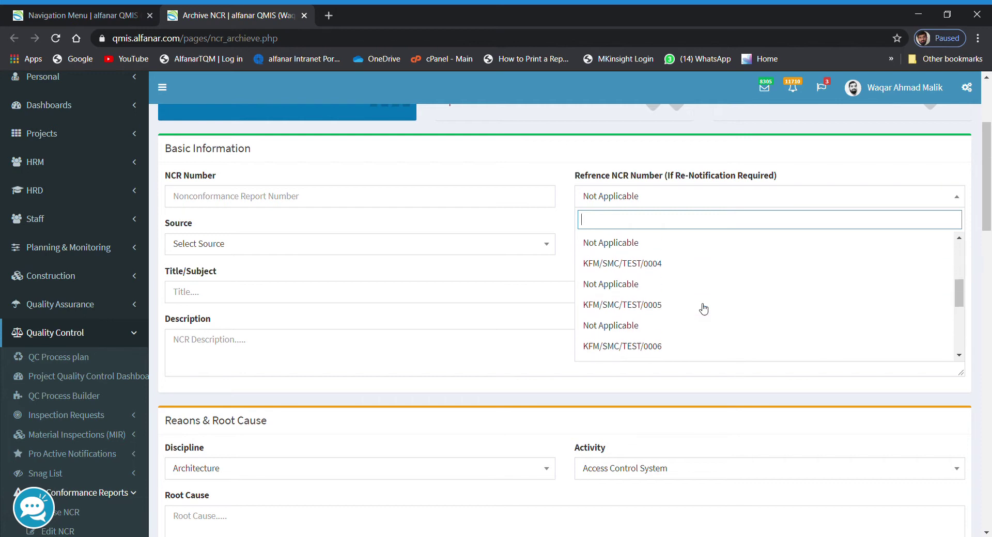
{"action": "left_click", "coordinate": [636, 150]}
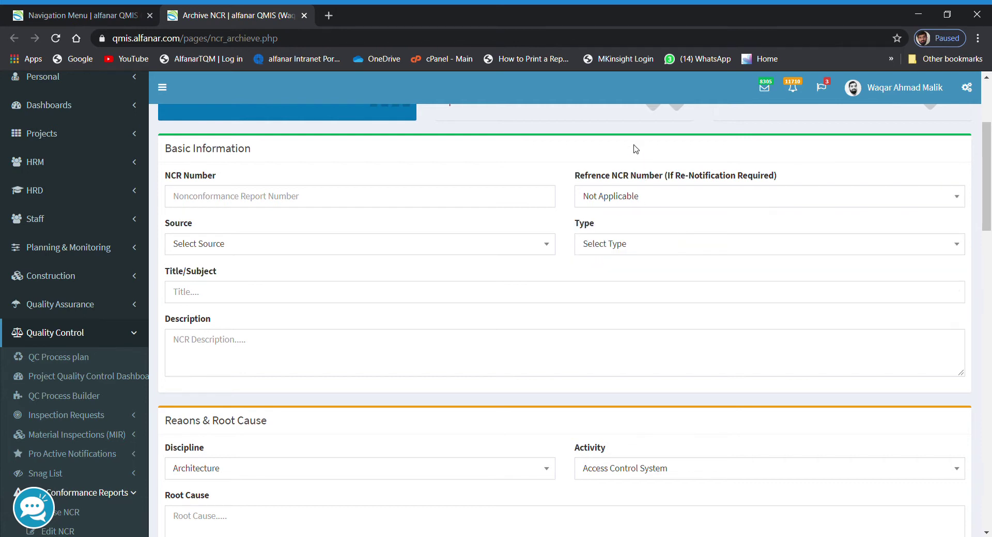
{"action": "left_click", "coordinate": [447, 249]}
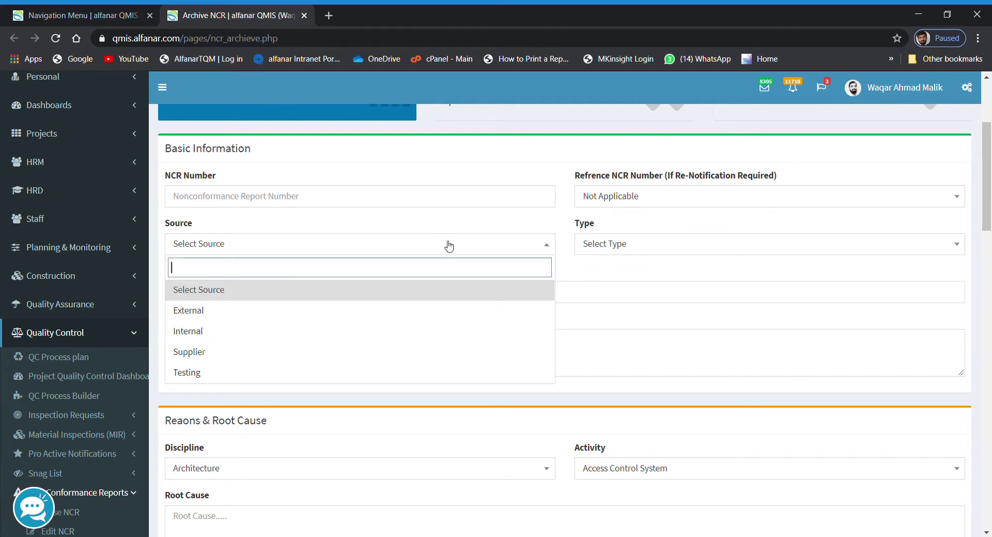
{"action": "left_click", "coordinate": [622, 247]}
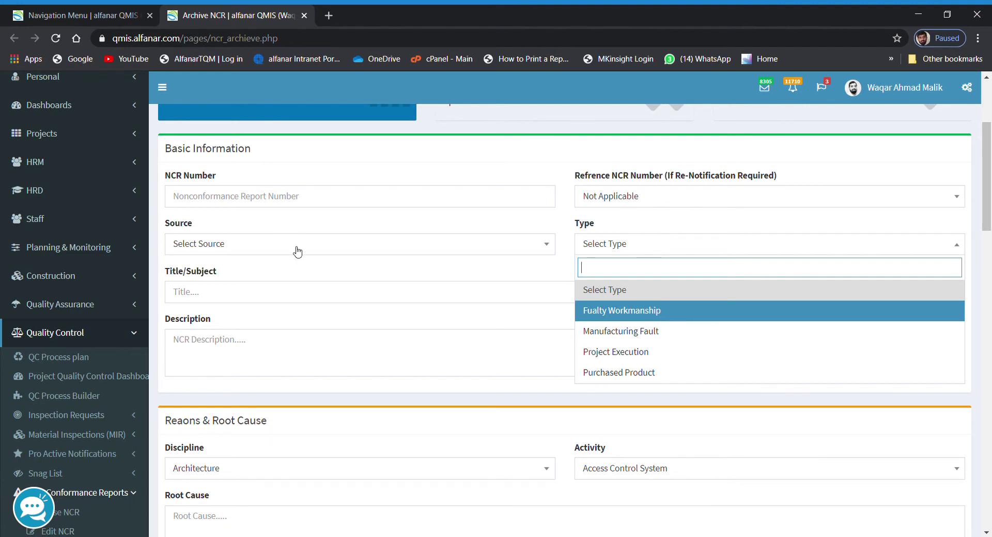
{"action": "left_click", "coordinate": [285, 300]}
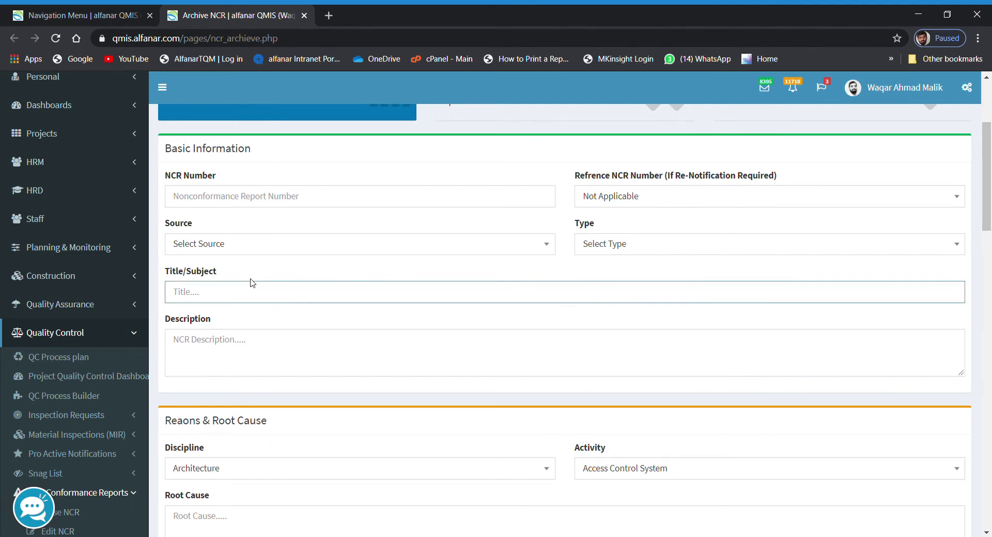
{"action": "left_click", "coordinate": [289, 351]}
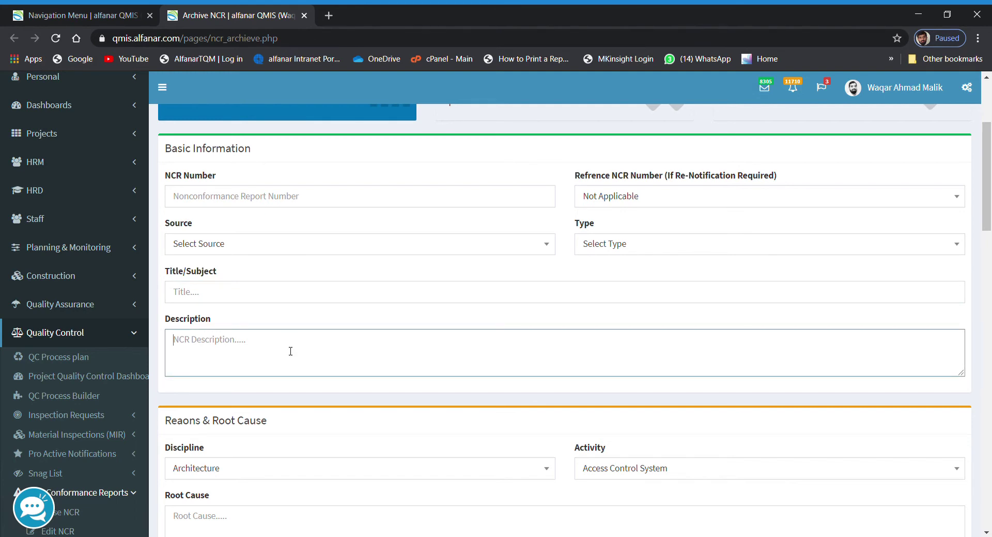
- Examine the available discipline and activity options and the Root Cause field of the NCR
{"action": "scroll", "coordinate": [312, 341], "scroll_direction": "down", "scroll_amount": 5}
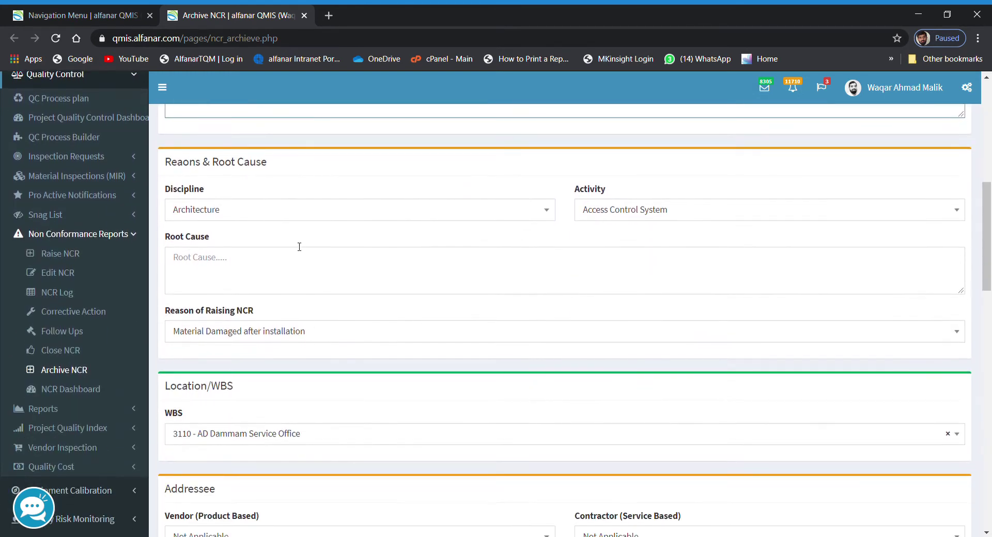
{"action": "left_click", "coordinate": [297, 216]}
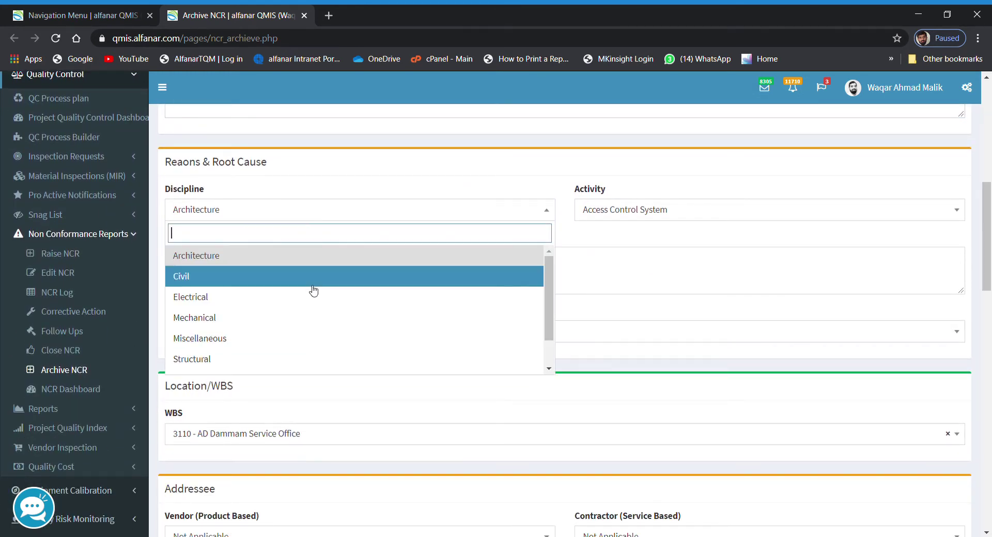
{"action": "scroll", "coordinate": [317, 287], "scroll_direction": "down", "scroll_amount": 1}
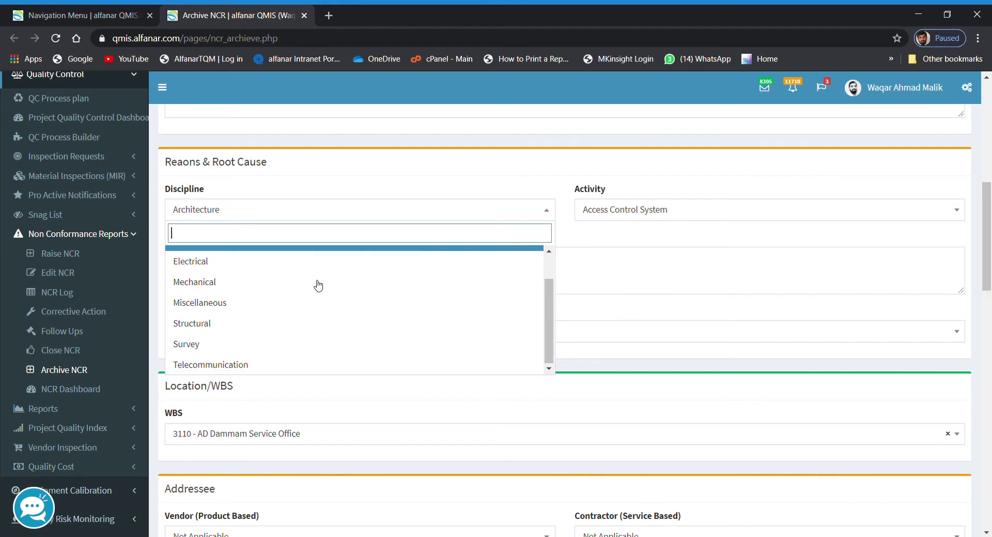
{"action": "left_click", "coordinate": [639, 177]}
{"action": "left_click", "coordinate": [642, 215]}
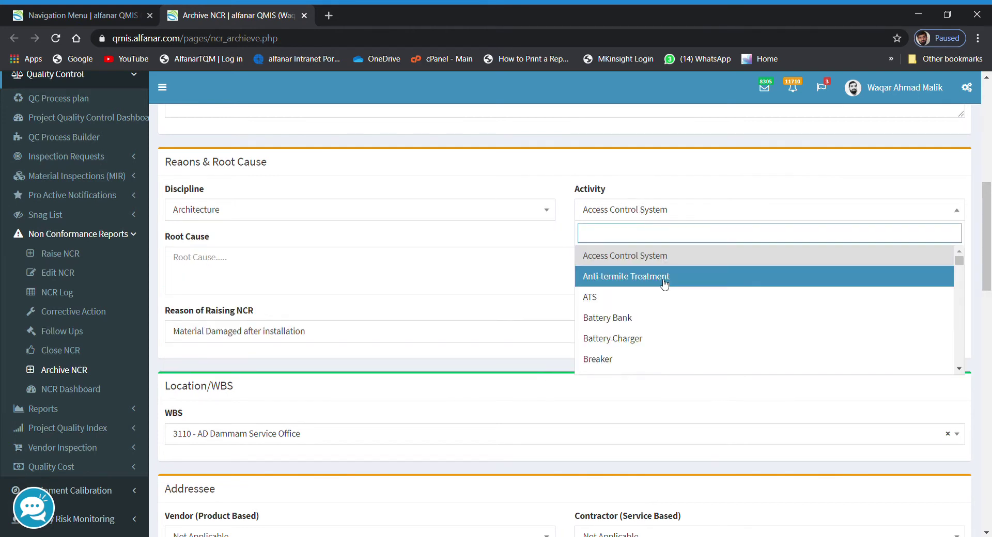
{"action": "scroll", "coordinate": [653, 331], "scroll_direction": "down", "scroll_amount": 2}
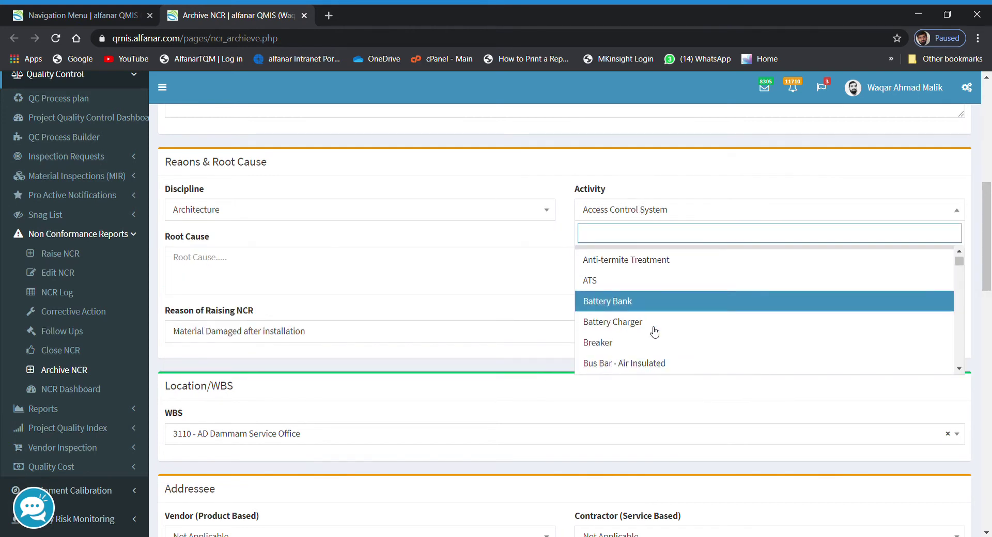
{"action": "left_click", "coordinate": [489, 276]}
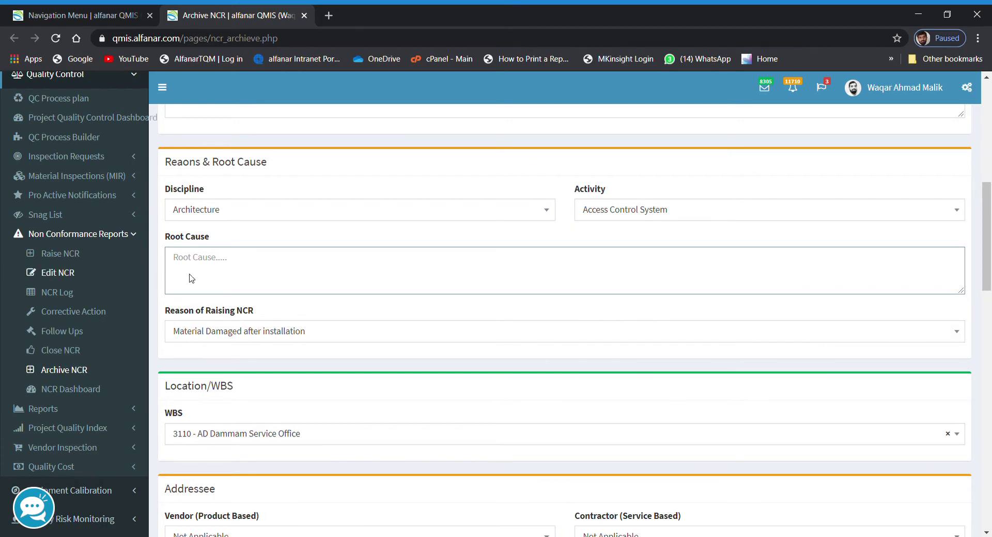
- Set the reason of raising the NCR to Other Miscellaneous Reasons, with the actual reason "Mounting standoff size is bigger than Existing Mou"
{"action": "left_click", "coordinate": [246, 340]}
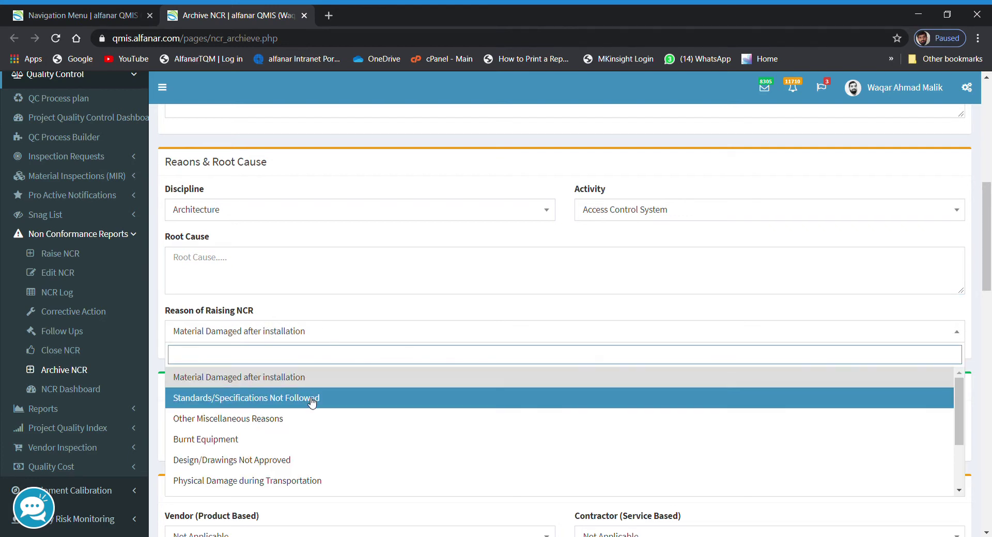
{"action": "scroll", "coordinate": [310, 403], "scroll_direction": "down", "scroll_amount": 3}
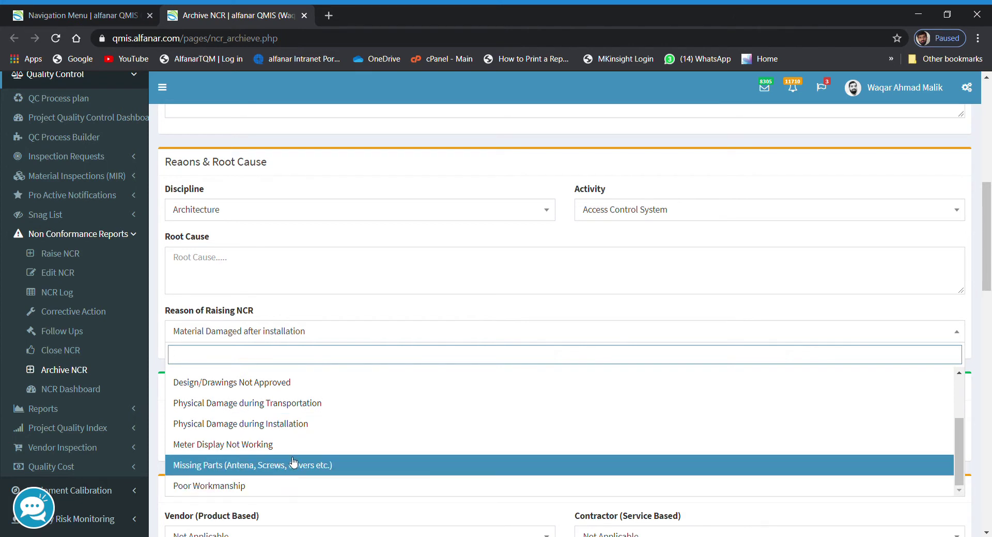
{"action": "scroll", "coordinate": [299, 451], "scroll_direction": "up", "scroll_amount": 1}
{"action": "scroll", "coordinate": [299, 451], "scroll_direction": "up", "scroll_amount": 3}
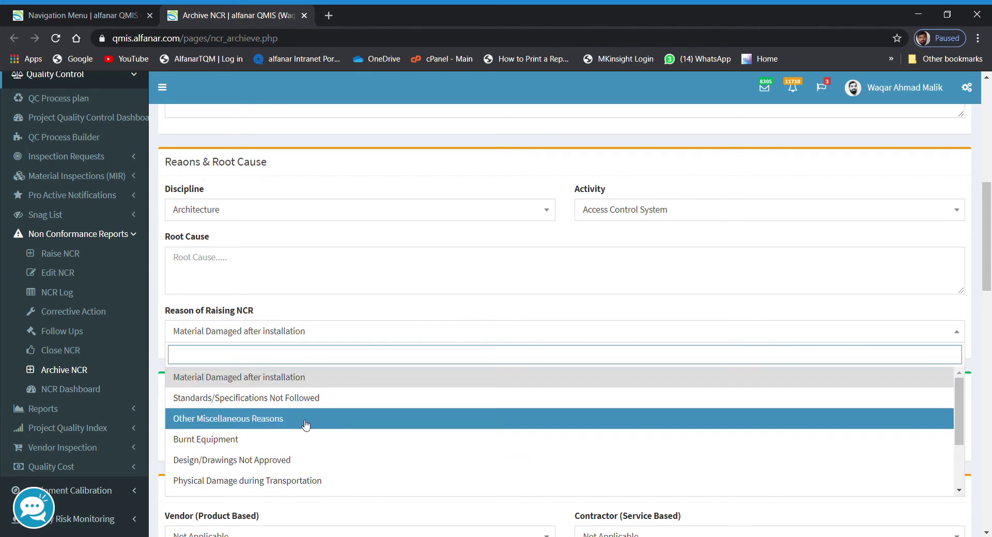
{"action": "left_click", "coordinate": [257, 422]}
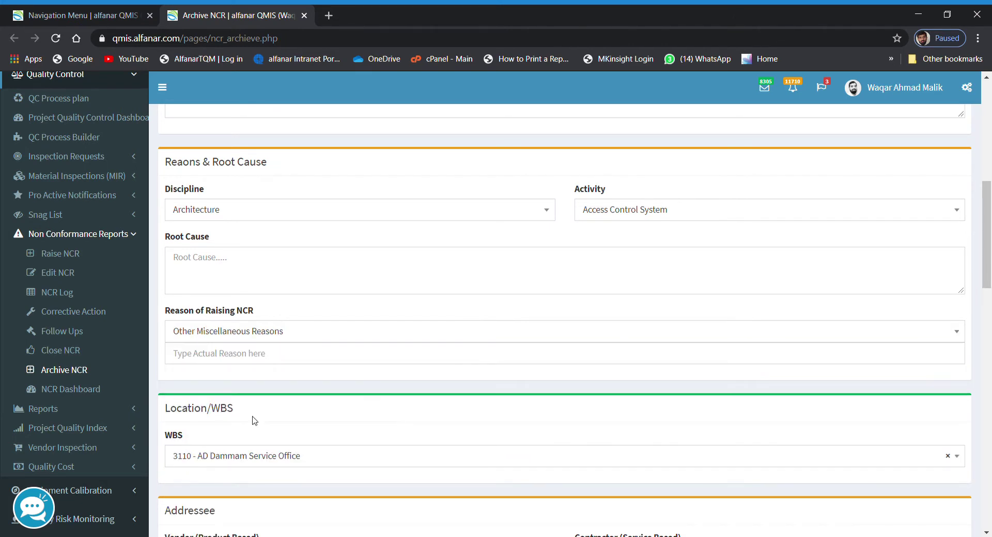
{"action": "left_click", "coordinate": [259, 359]}
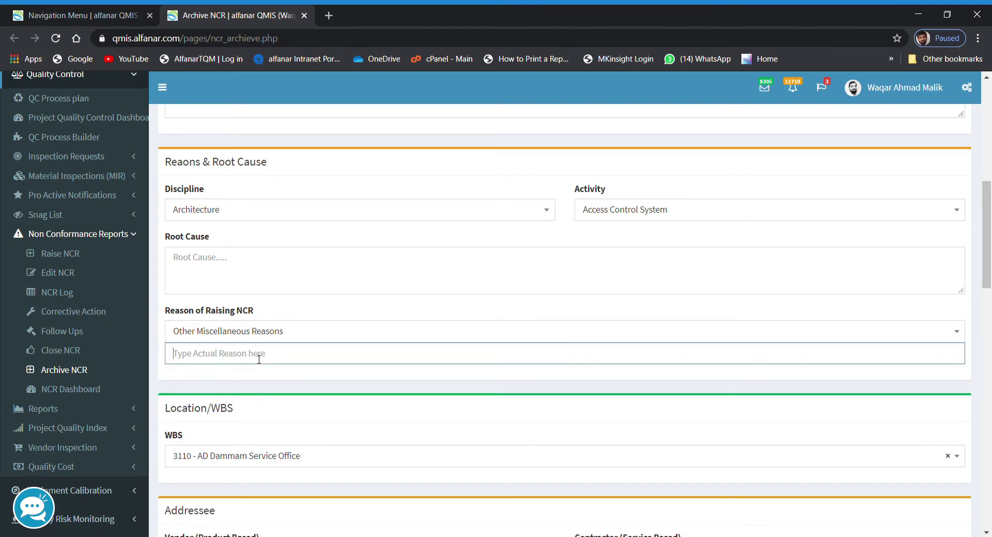
{"action": "left_click", "coordinate": [256, 381]}
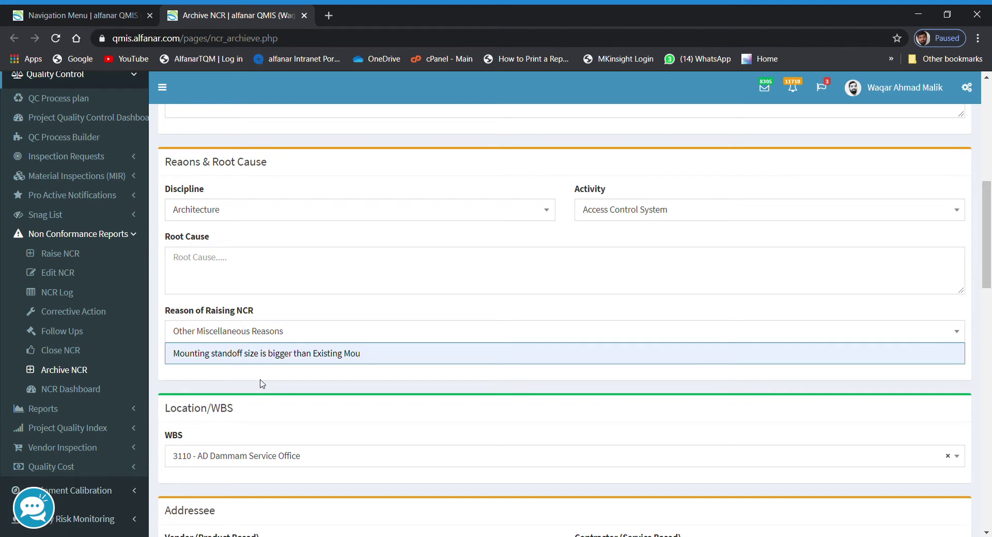
- Try searching the WBS locations for 1209, and set the WBS to 3120 - Al Khubar Service Office by searching for "khub"
{"action": "scroll", "coordinate": [287, 423], "scroll_direction": "down", "scroll_amount": 1}
{"action": "scroll", "coordinate": [287, 422], "scroll_direction": "down", "scroll_amount": 1}
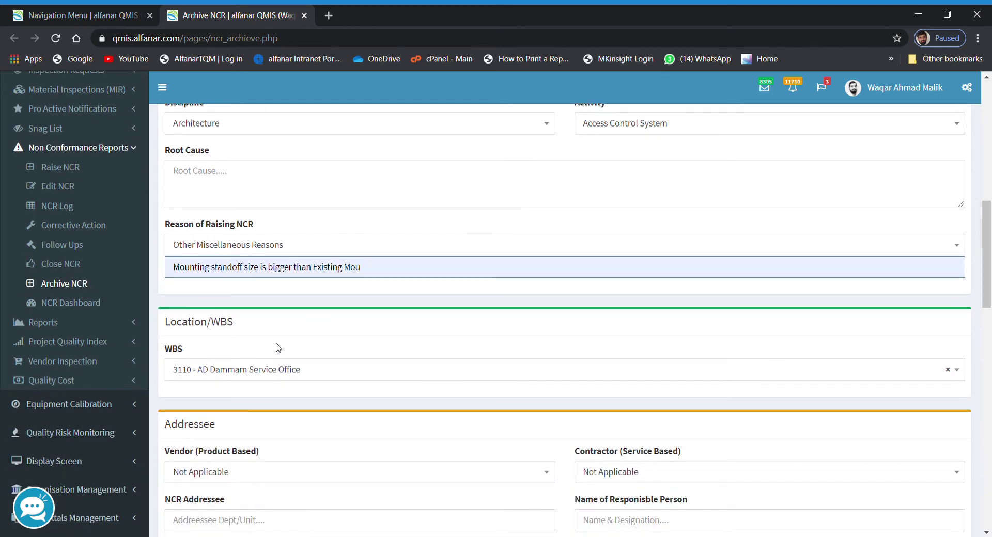
{"action": "left_click", "coordinate": [325, 376]}
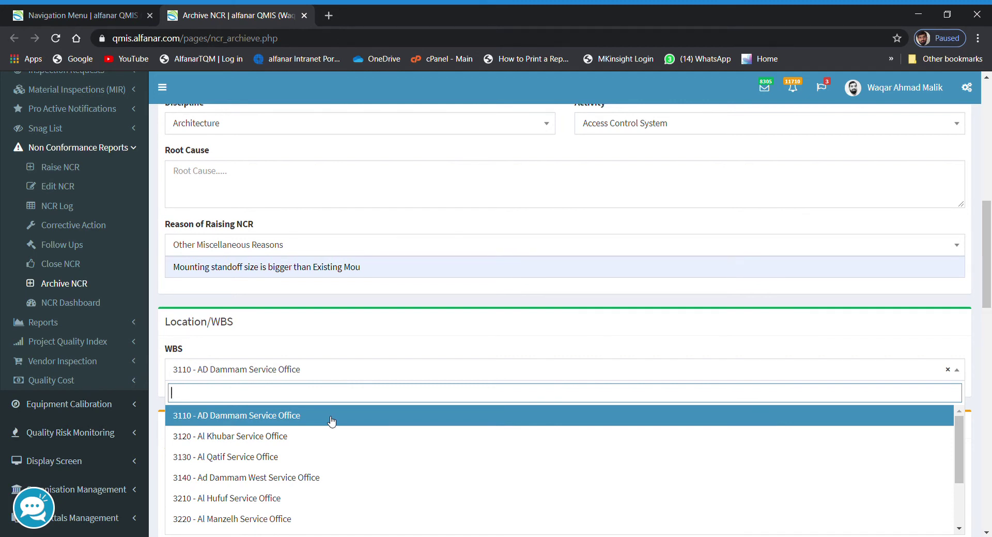
{"action": "type", "text": "1209"}
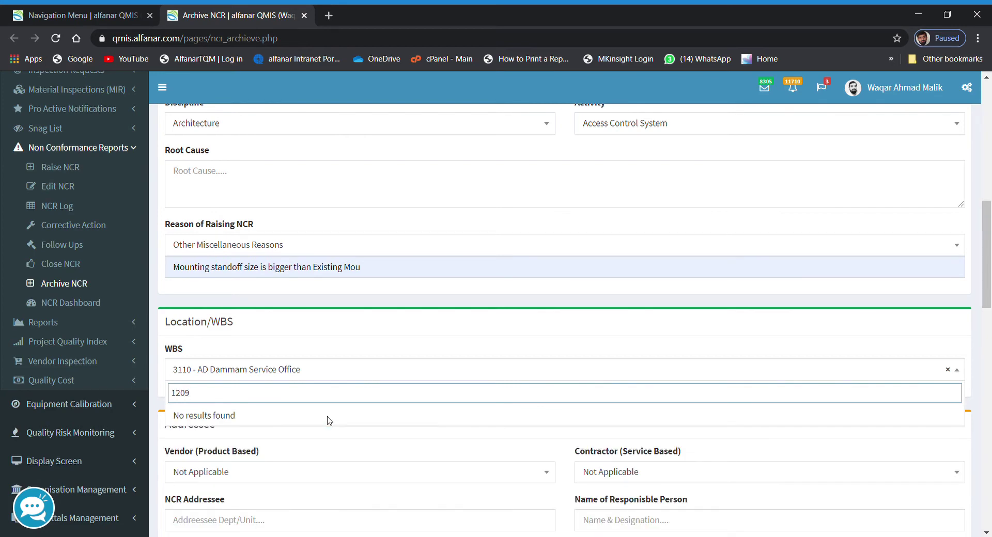
{"action": "key", "text": "BackSpace"}
{"action": "key", "text": "BackSpace"}
{"action": "key", "text": "BackSpace"}
{"action": "key", "text": "BackSpace"}
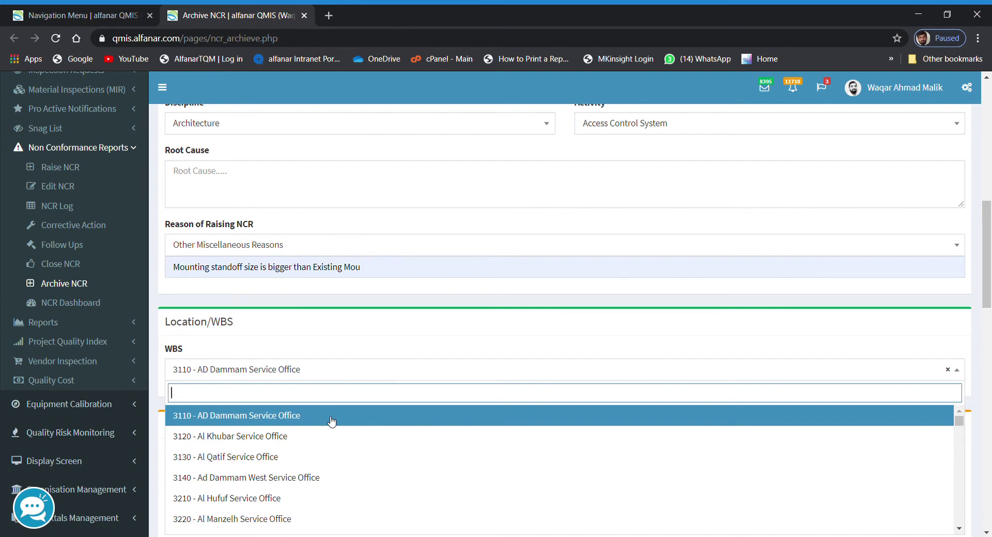
{"action": "type", "text": "khub"}
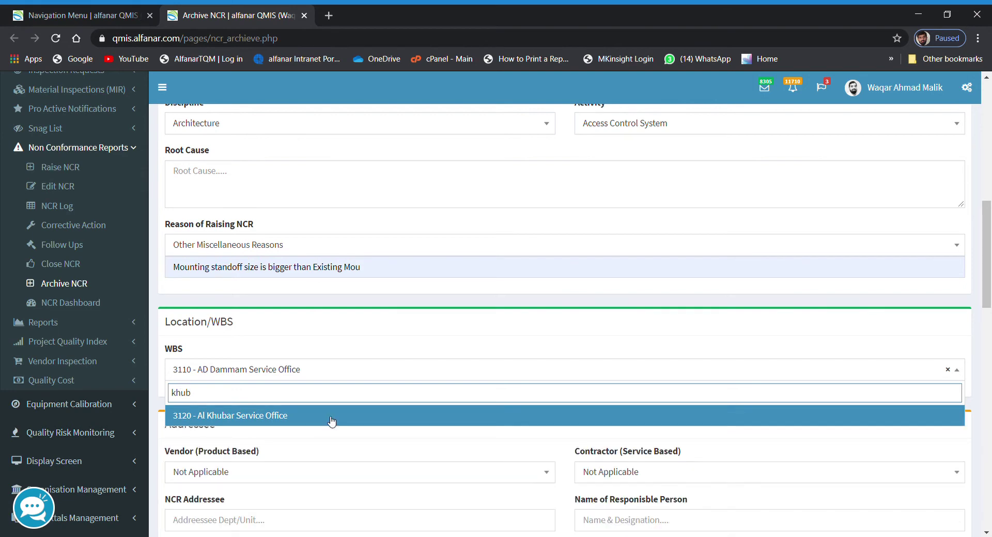
{"action": "left_click", "coordinate": [331, 422]}
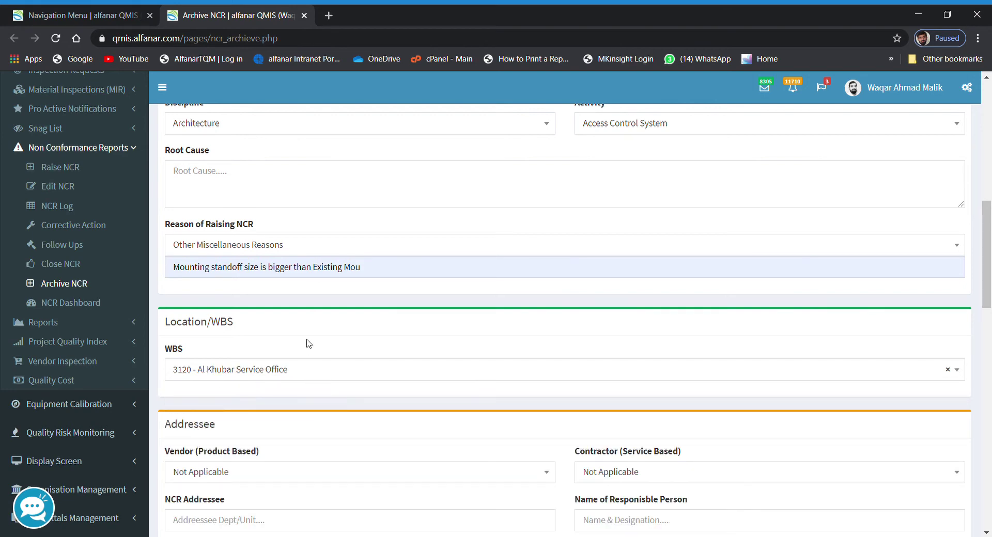
- Search the service-based contractors for "alfa" and select alfanar Area Team as the addressee contractor
{"action": "scroll", "coordinate": [310, 334], "scroll_direction": "down", "scroll_amount": 2}
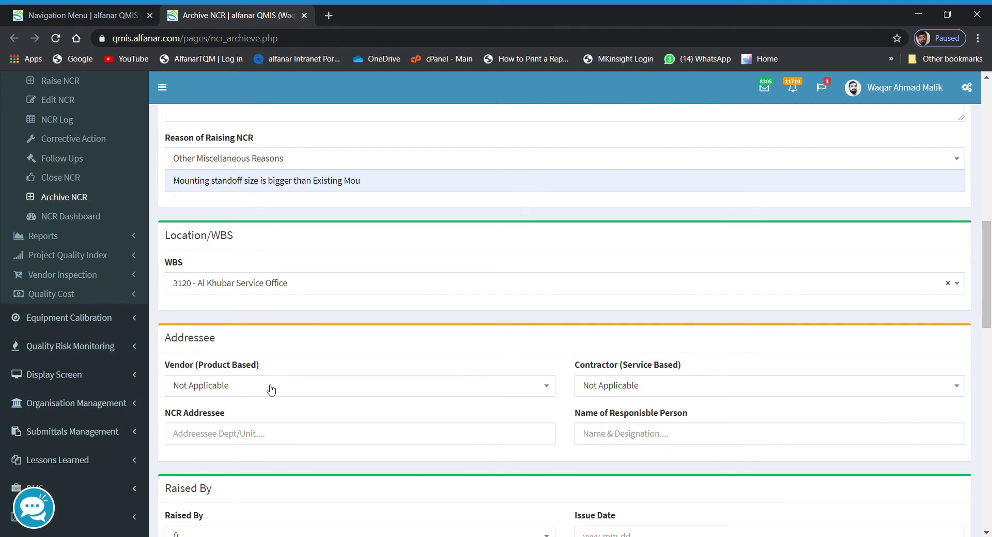
{"action": "left_click", "coordinate": [690, 393]}
{"action": "scroll", "coordinate": [666, 358], "scroll_direction": "down", "scroll_amount": 5}
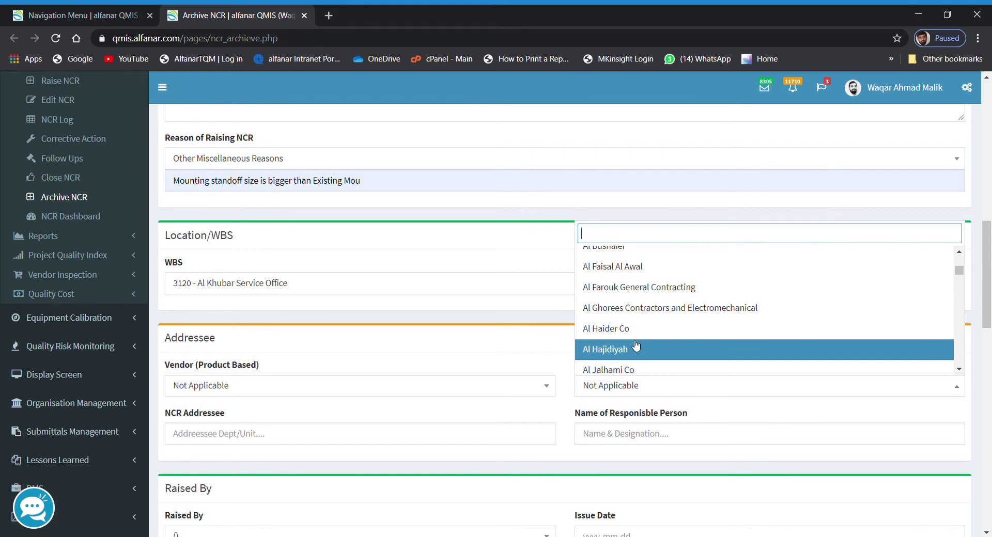
{"action": "type", "text": "alfa"}
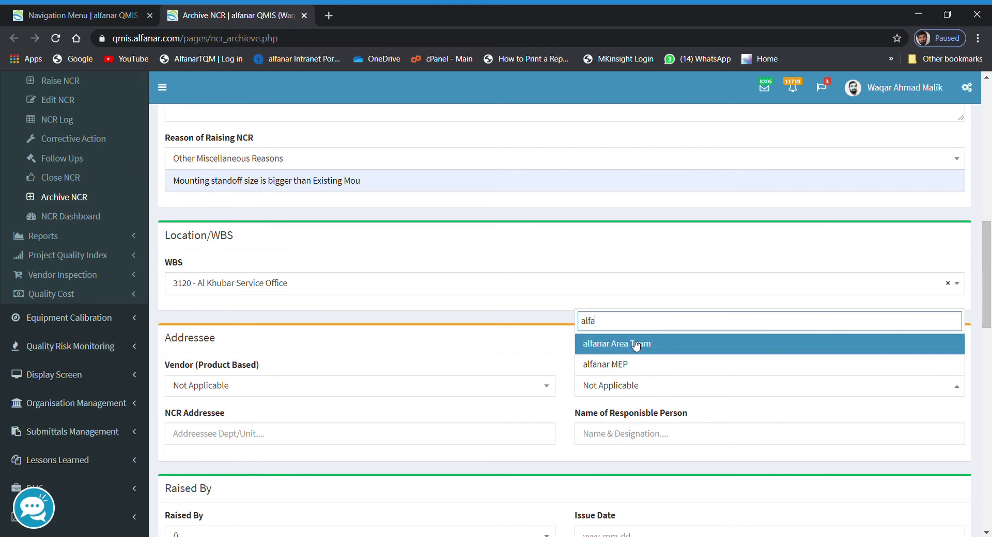
{"action": "left_click", "coordinate": [655, 345]}
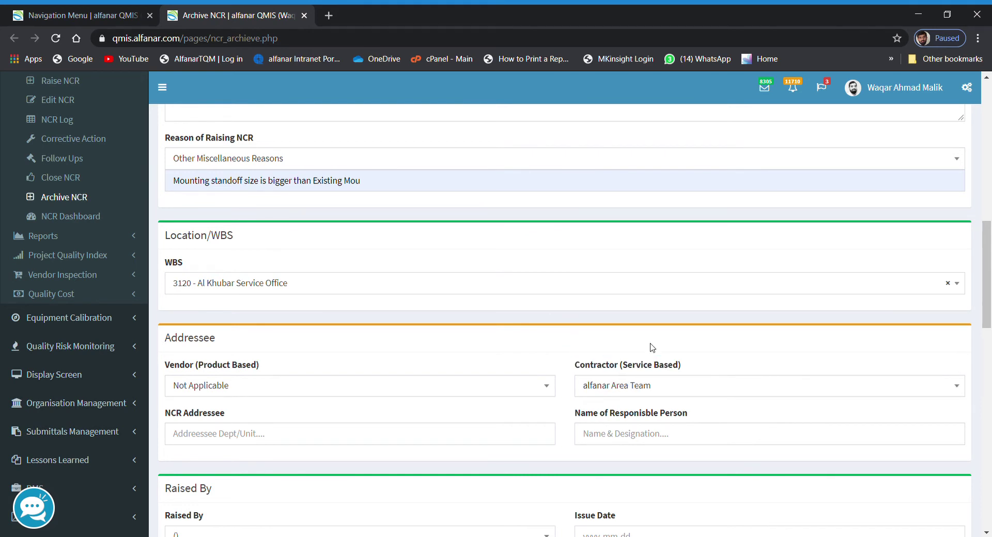
- Set the service-based contractor to ABUNAYYAN TRADING and look through the product-based vendor options
{"action": "left_click", "coordinate": [615, 391]}
{"action": "left_click", "coordinate": [634, 326]}
{"action": "left_click", "coordinate": [449, 394]}
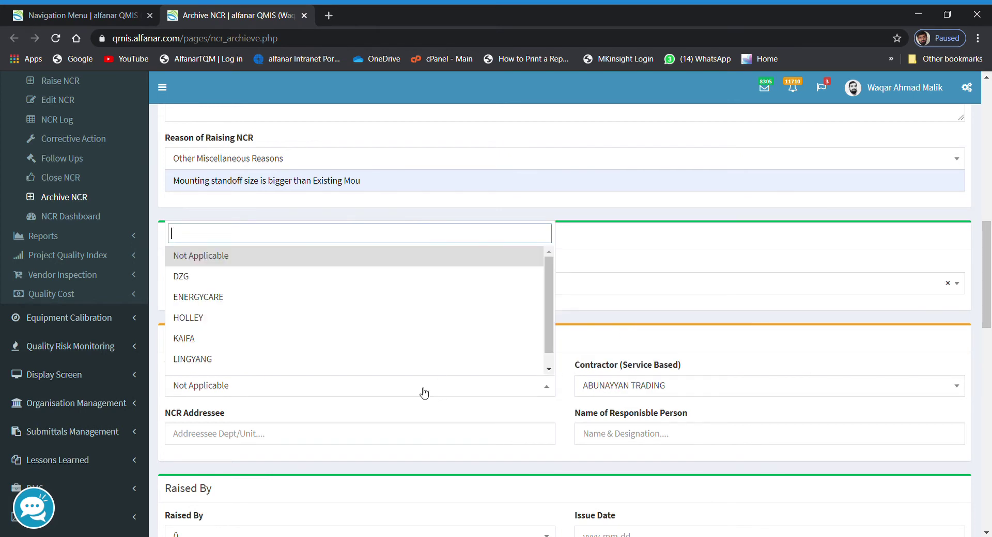
{"action": "left_click", "coordinate": [568, 341]}
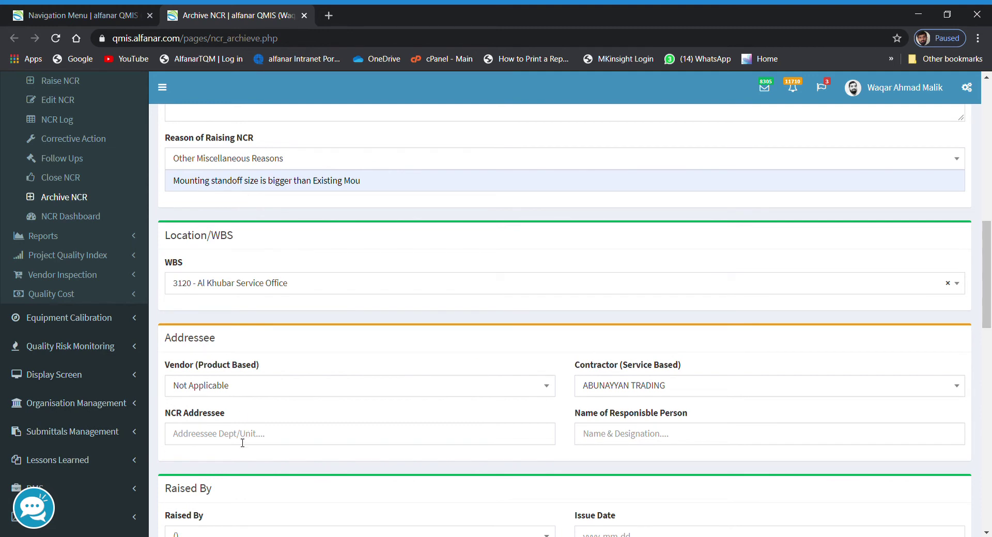
- Go through the NCR addressee and responsible person fields of the Addressee section without filling them in
{"action": "scroll", "coordinate": [243, 439], "scroll_direction": "down", "scroll_amount": 2}
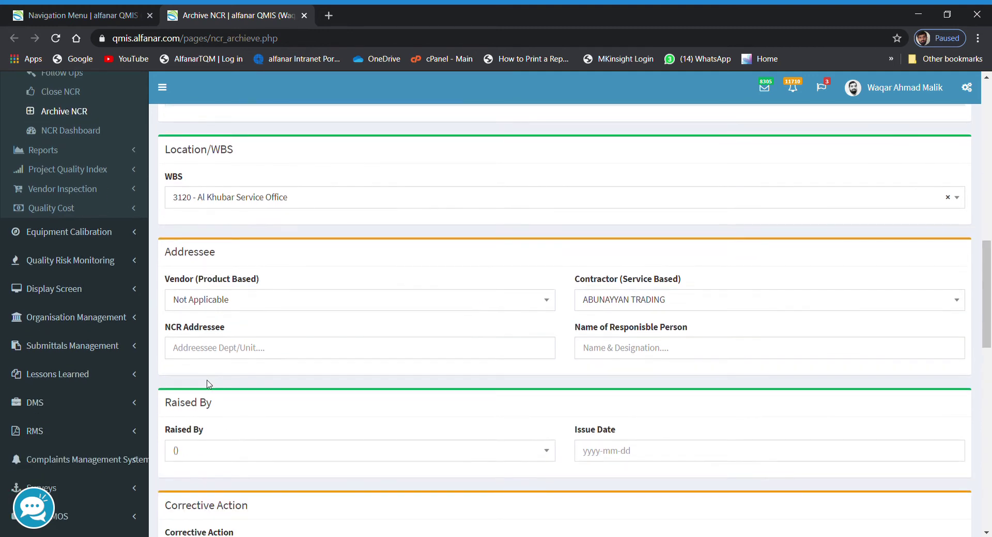
{"action": "left_click", "coordinate": [243, 352]}
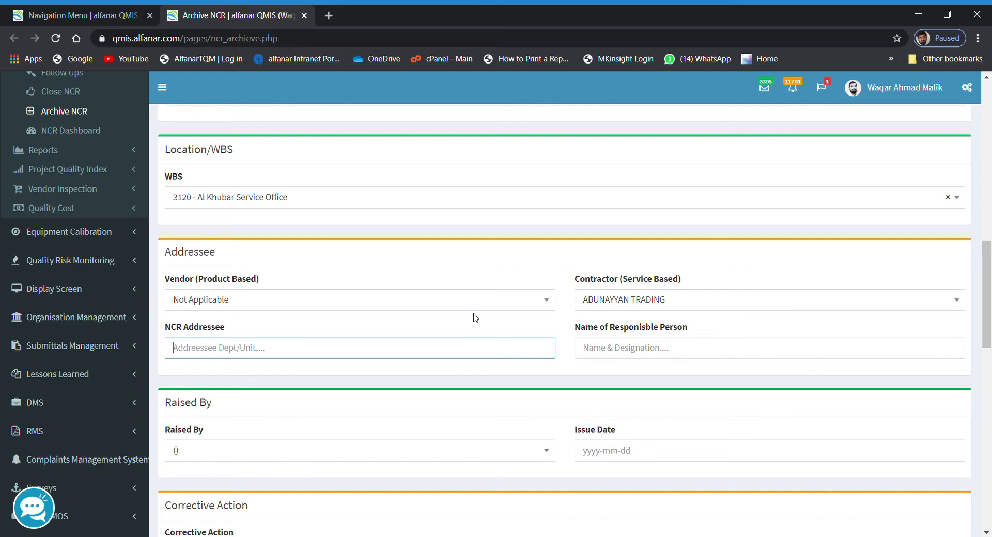
{"action": "left_click", "coordinate": [692, 348]}
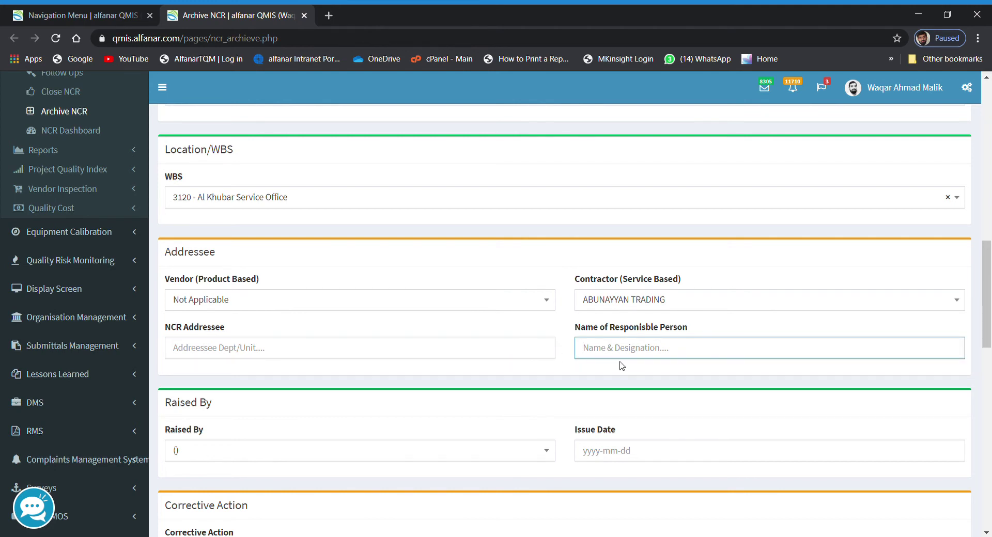
{"action": "left_click", "coordinate": [717, 330]}
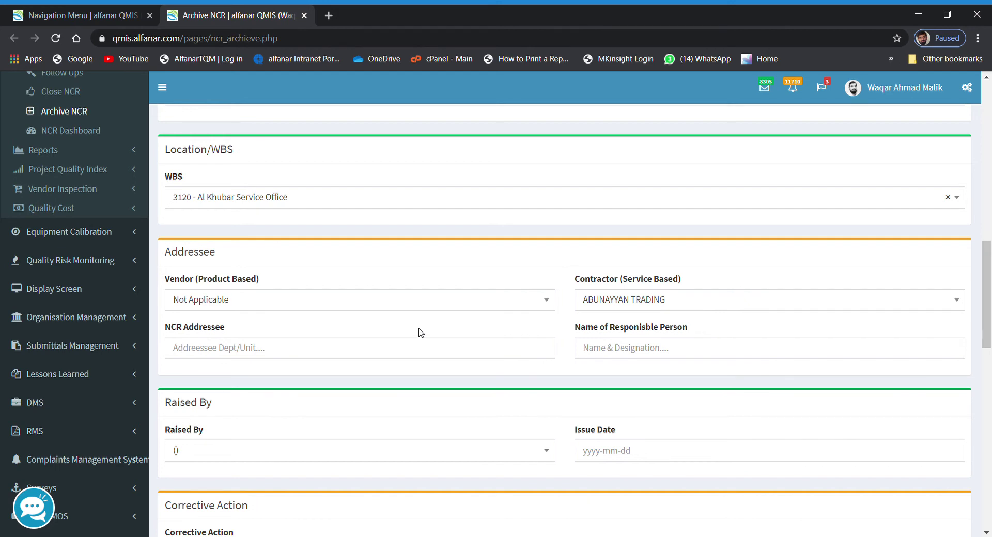
- Look through the users available for Raised By and set the issue date to 2020-06-01
{"action": "scroll", "coordinate": [421, 334], "scroll_direction": "down", "scroll_amount": 1}
{"action": "scroll", "coordinate": [421, 334], "scroll_direction": "down", "scroll_amount": 2}
{"action": "left_click", "coordinate": [410, 366]}
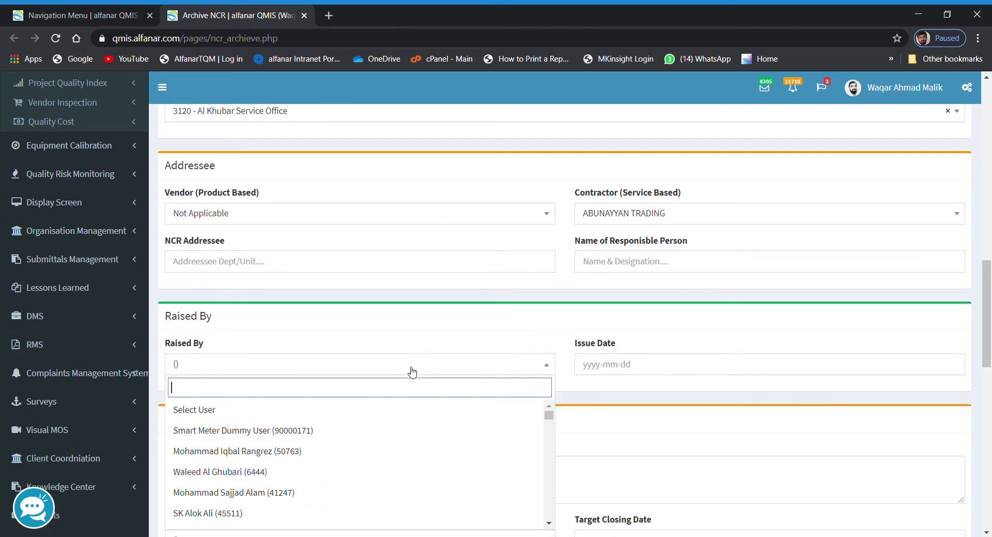
{"action": "scroll", "coordinate": [397, 454], "scroll_direction": "down", "scroll_amount": 5}
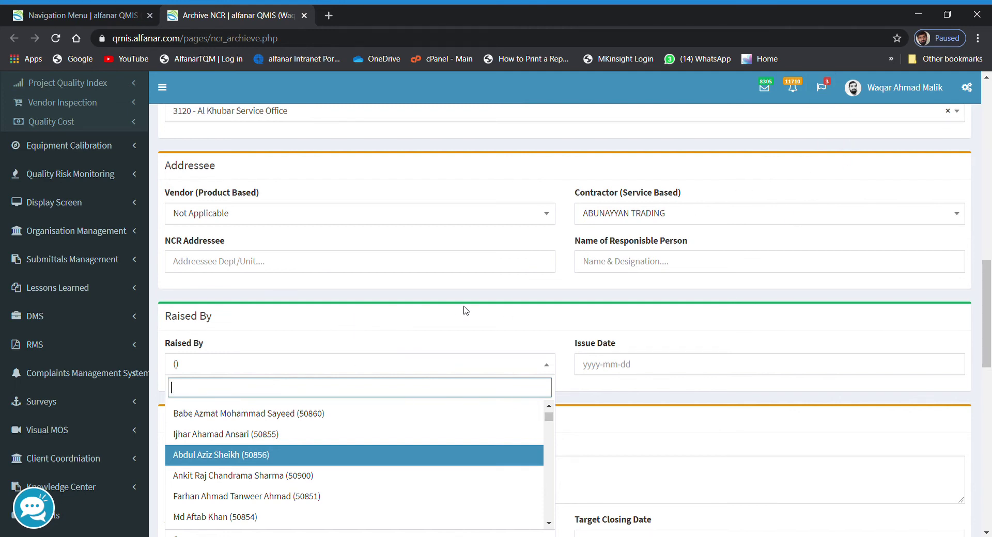
{"action": "left_click", "coordinate": [474, 319]}
{"action": "left_click", "coordinate": [666, 367]}
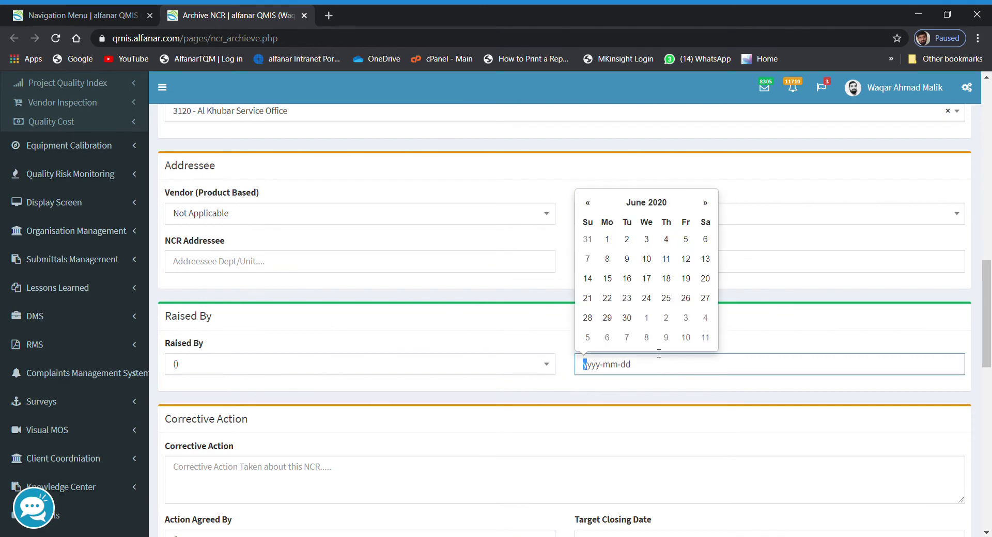
{"action": "left_click", "coordinate": [608, 240]}
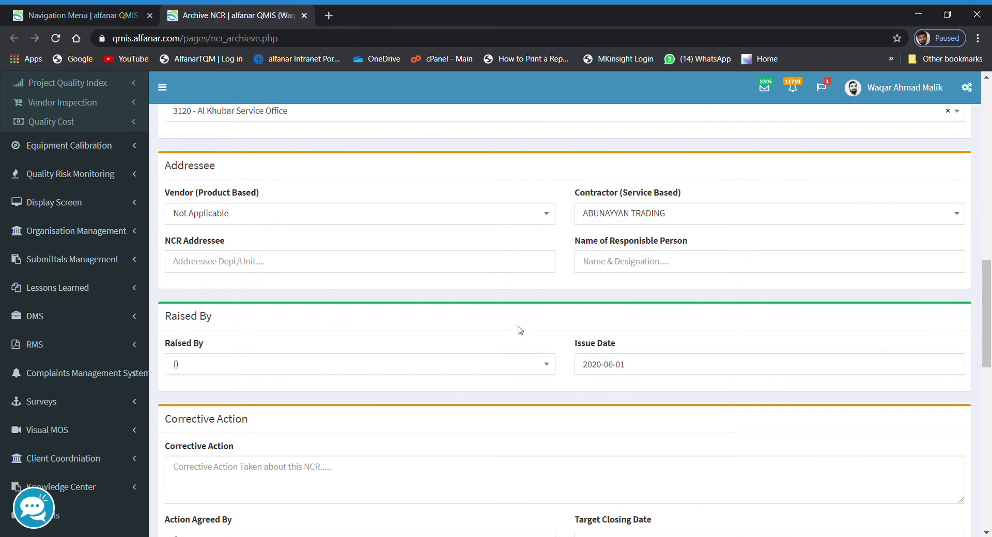
- Examine the Corrective Action section, including its description, the users offered for Action Agreed By and the target closing date
{"action": "scroll", "coordinate": [518, 331], "scroll_direction": "down", "scroll_amount": 3}
{"action": "left_click", "coordinate": [359, 316]}
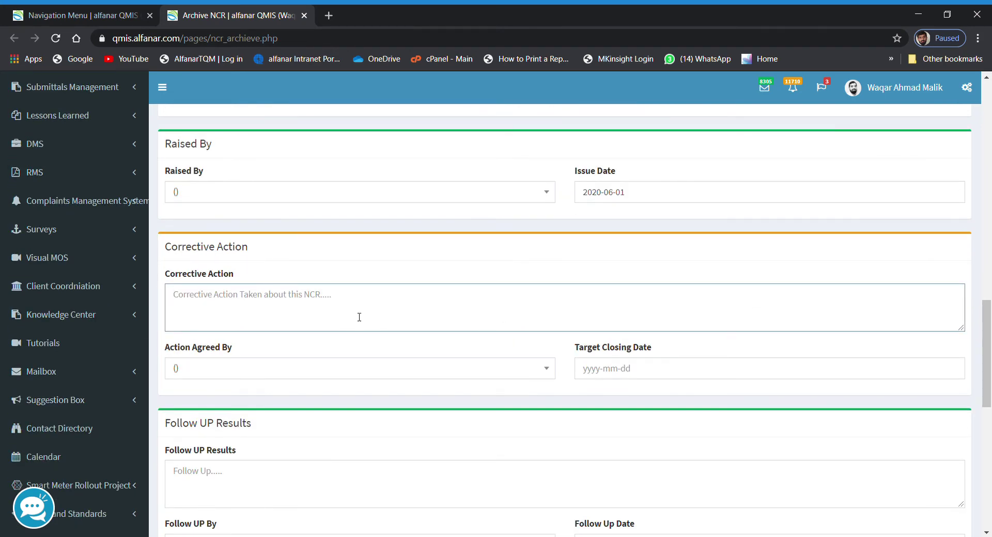
{"action": "left_click", "coordinate": [329, 380]}
{"action": "scroll", "coordinate": [399, 449], "scroll_direction": "down", "scroll_amount": 4}
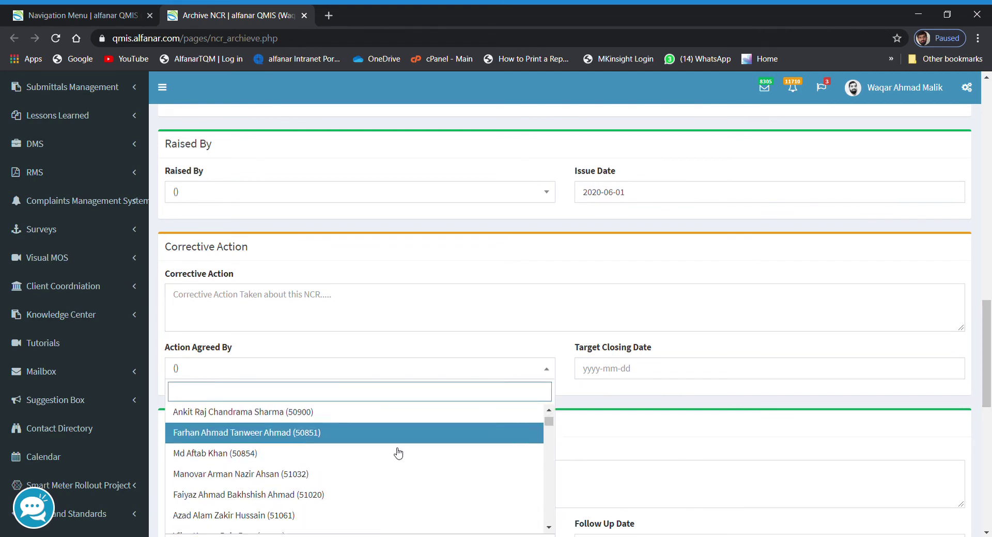
{"action": "scroll", "coordinate": [399, 454], "scroll_direction": "down", "scroll_amount": 10}
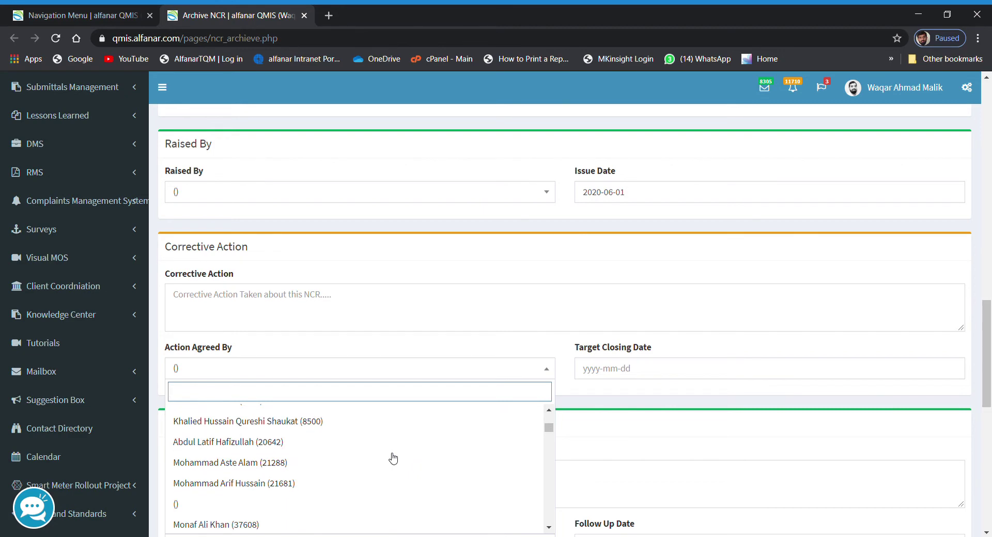
{"action": "scroll", "coordinate": [394, 454], "scroll_direction": "down", "scroll_amount": 5}
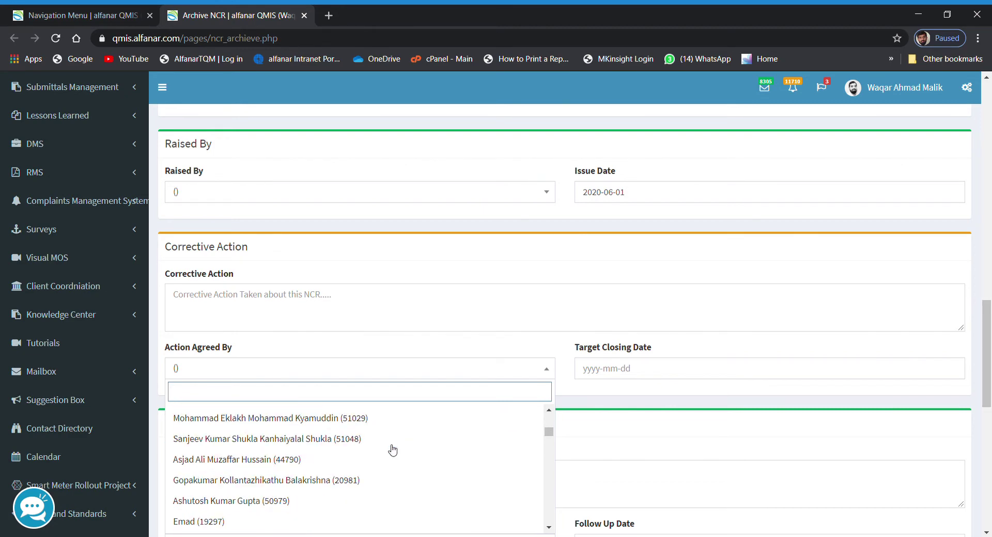
{"action": "scroll", "coordinate": [393, 450], "scroll_direction": "down", "scroll_amount": 10}
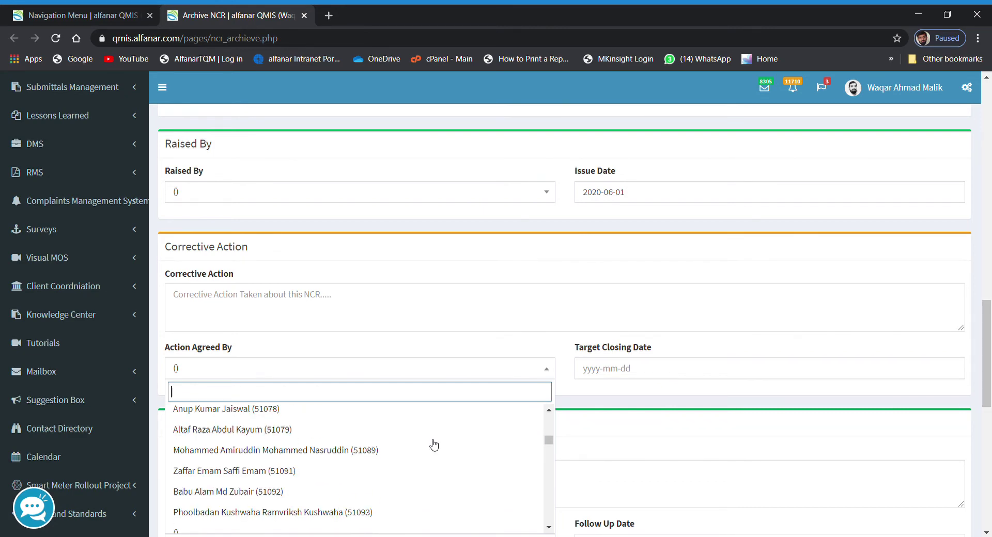
{"action": "scroll", "coordinate": [434, 446], "scroll_direction": "down", "scroll_amount": 5}
{"action": "left_click", "coordinate": [598, 369]}
{"action": "left_click", "coordinate": [621, 379]}
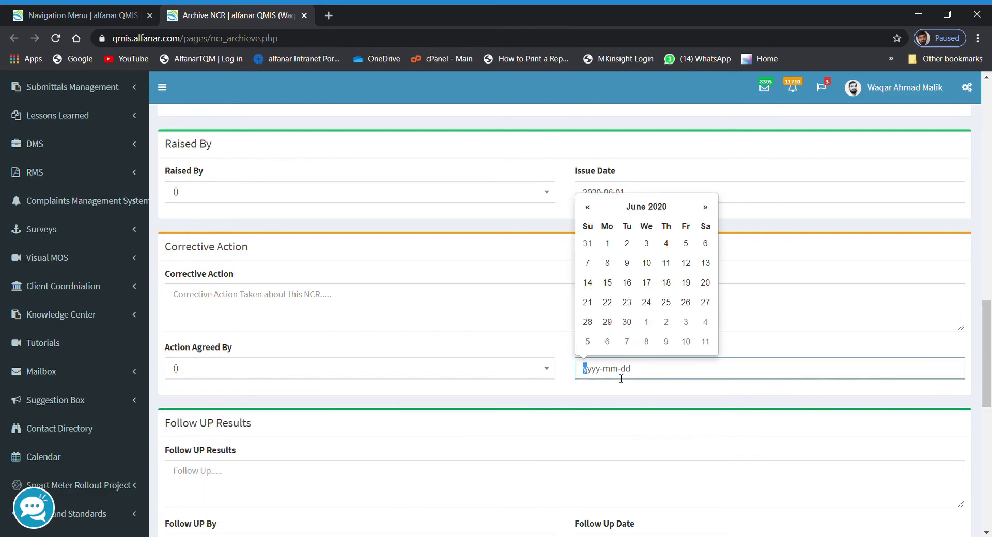
- Examine the Follow UP Results section, including the results text, the users offered for Follow UP By and the follow-up date
{"action": "scroll", "coordinate": [594, 401], "scroll_direction": "down", "scroll_amount": 3}
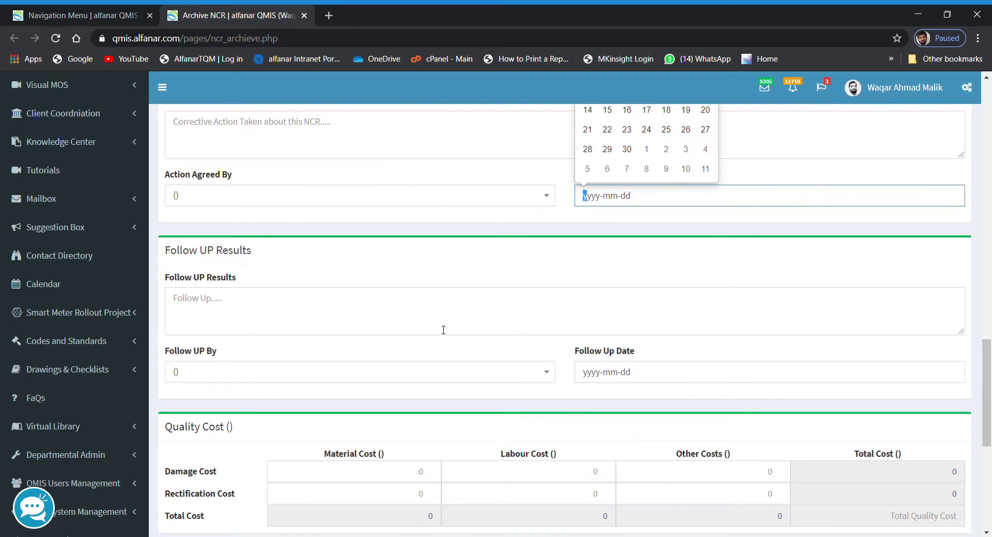
{"action": "left_click", "coordinate": [423, 328]}
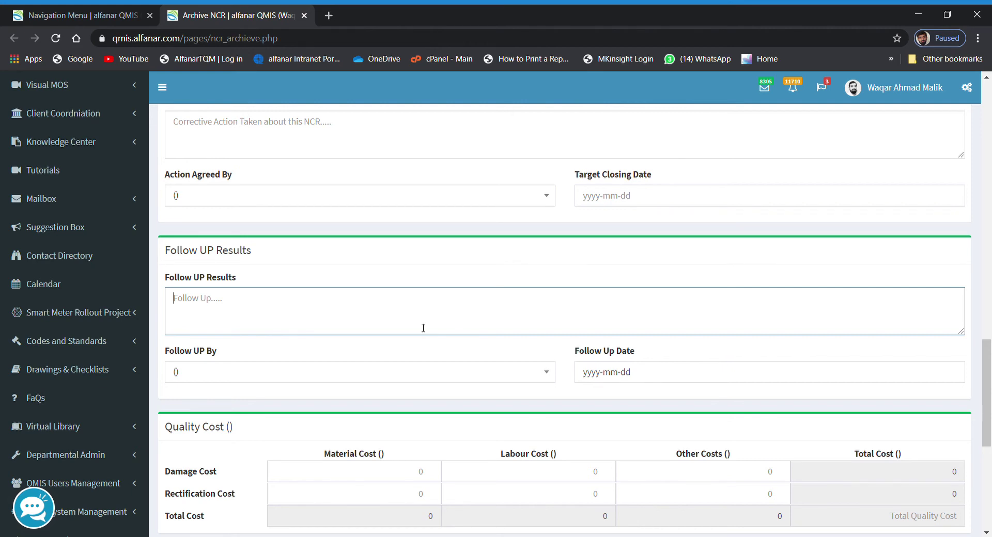
{"action": "left_click", "coordinate": [312, 381]}
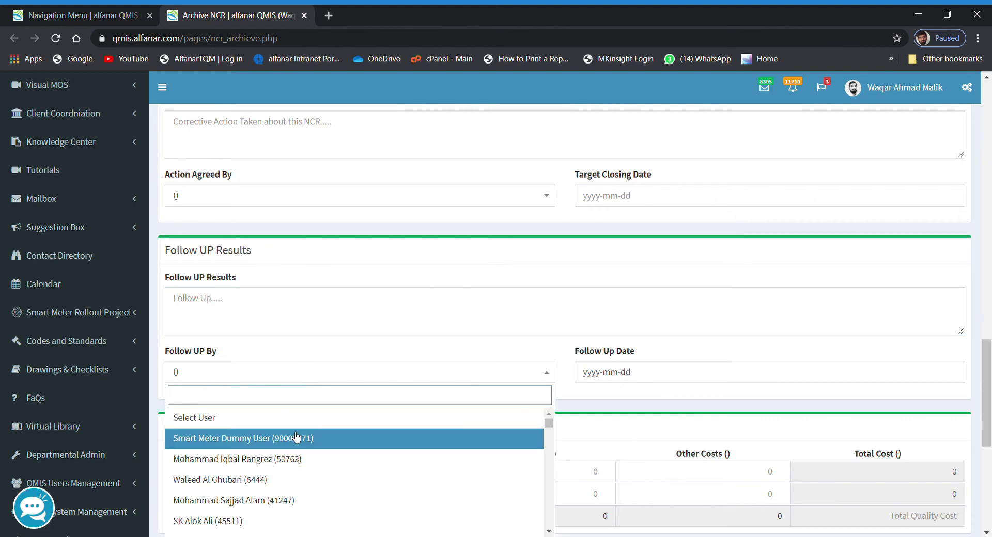
{"action": "scroll", "coordinate": [297, 439], "scroll_direction": "down", "scroll_amount": 5}
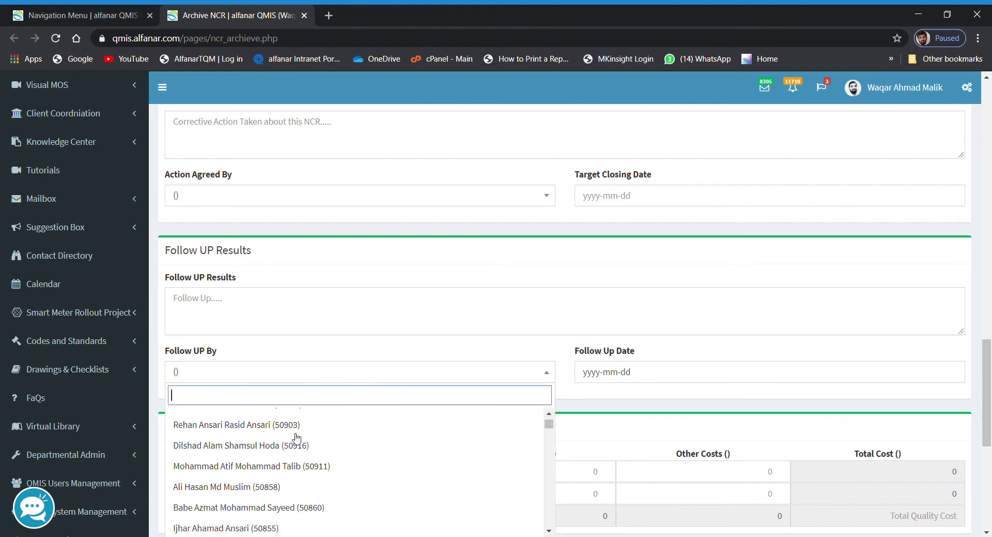
{"action": "left_click", "coordinate": [307, 355]}
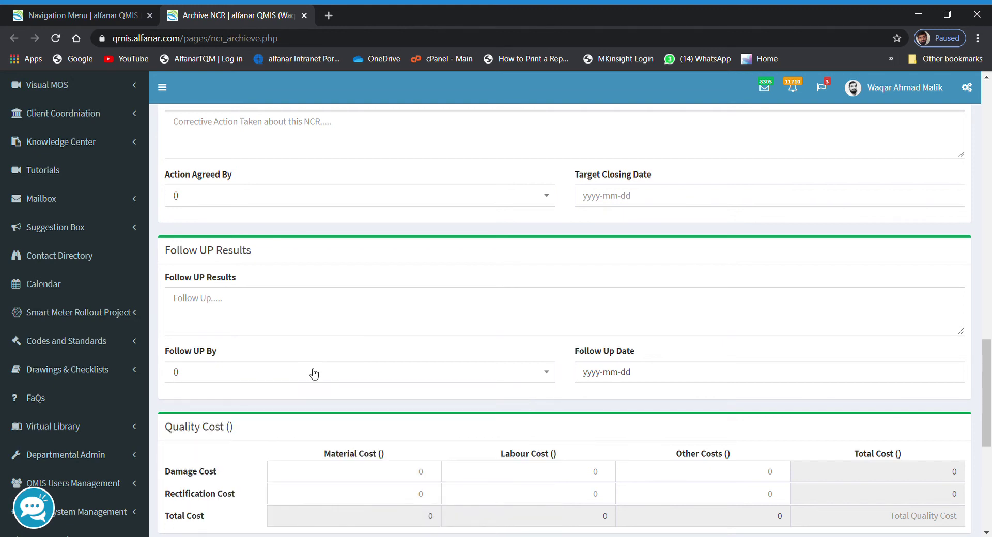
{"action": "left_click", "coordinate": [313, 380]}
{"action": "left_click", "coordinate": [316, 355]}
{"action": "left_click", "coordinate": [448, 383]}
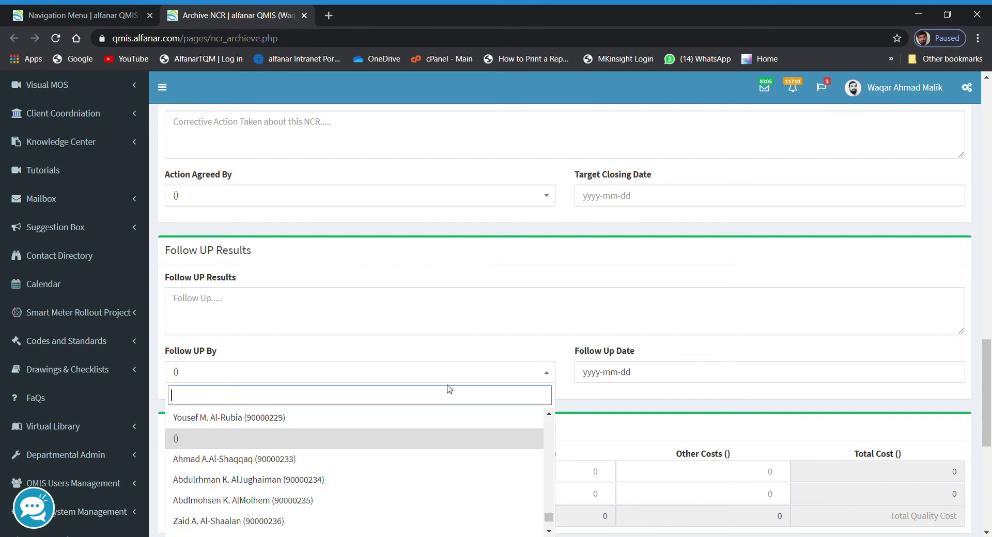
{"action": "left_click", "coordinate": [660, 379]}
{"action": "left_click", "coordinate": [738, 356]}
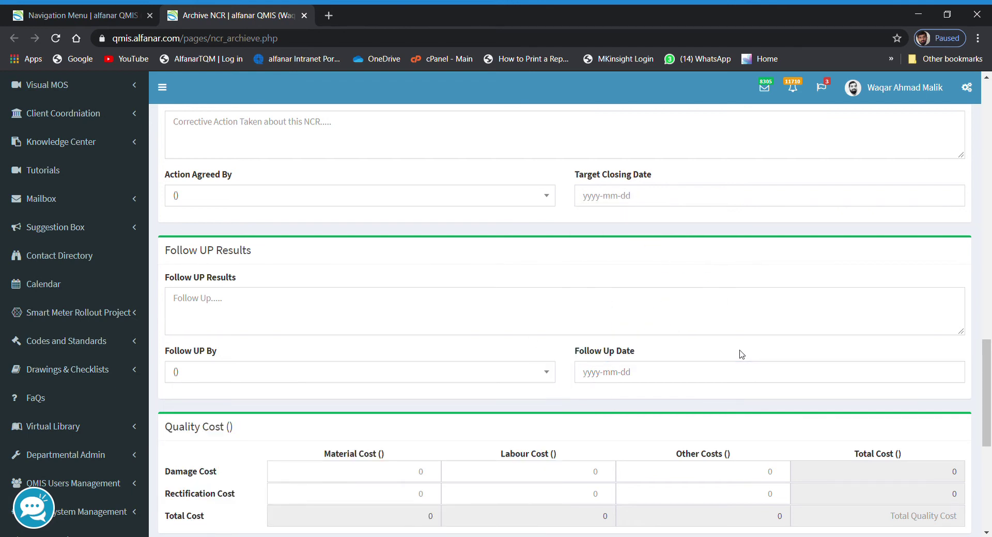
- Enter a material damage cost of 100 and a labour rectification cost of 200 in the Quality Cost table
{"action": "scroll", "coordinate": [733, 357], "scroll_direction": "down", "scroll_amount": 5}
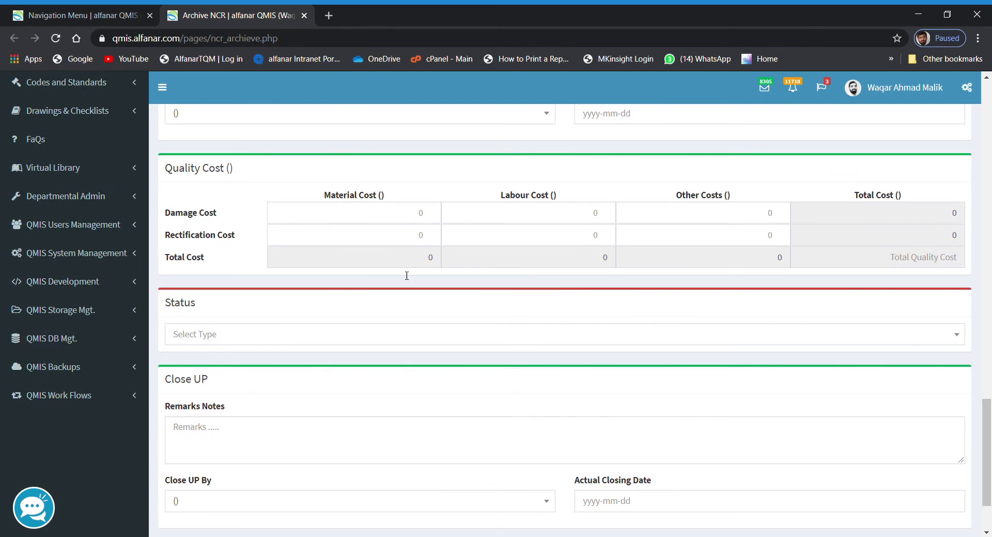
{"action": "left_click", "coordinate": [402, 217]}
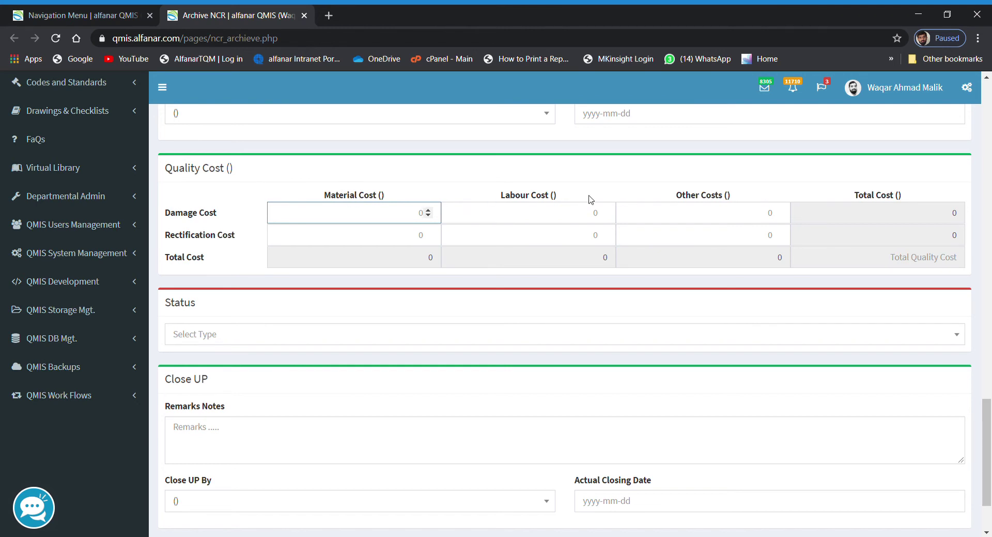
{"action": "left_click", "coordinate": [747, 214]}
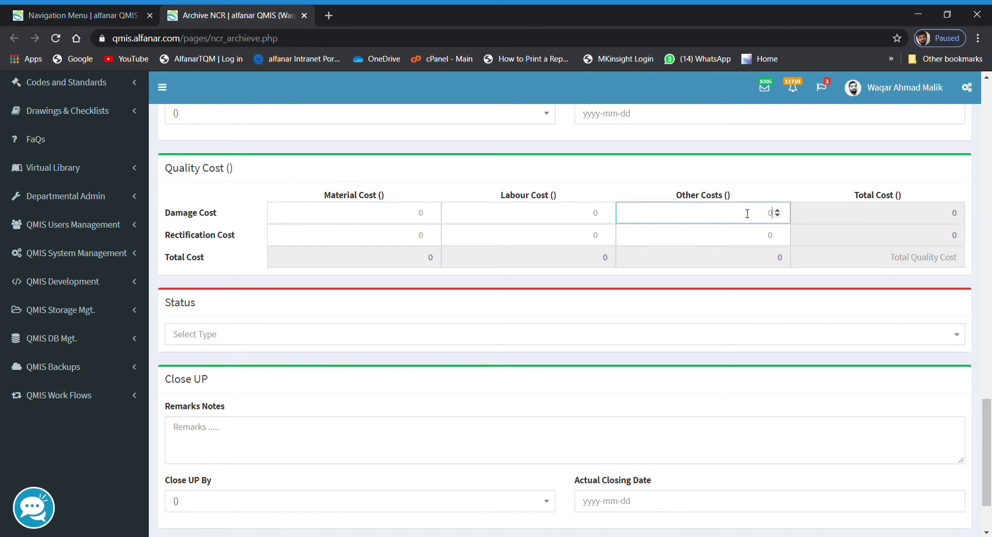
{"action": "left_click", "coordinate": [424, 217]}
{"action": "type", "text": "100"}
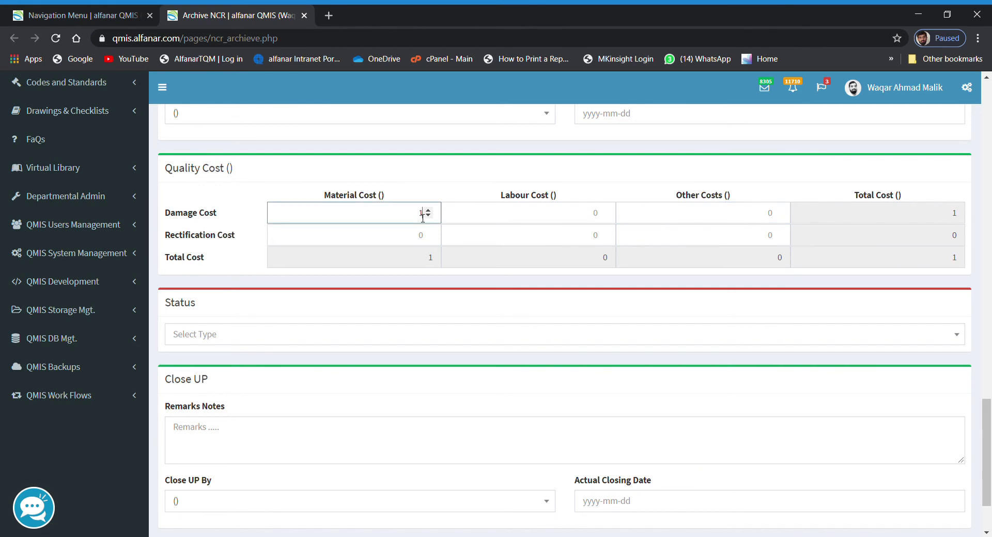
{"action": "left_click", "coordinate": [521, 240]}
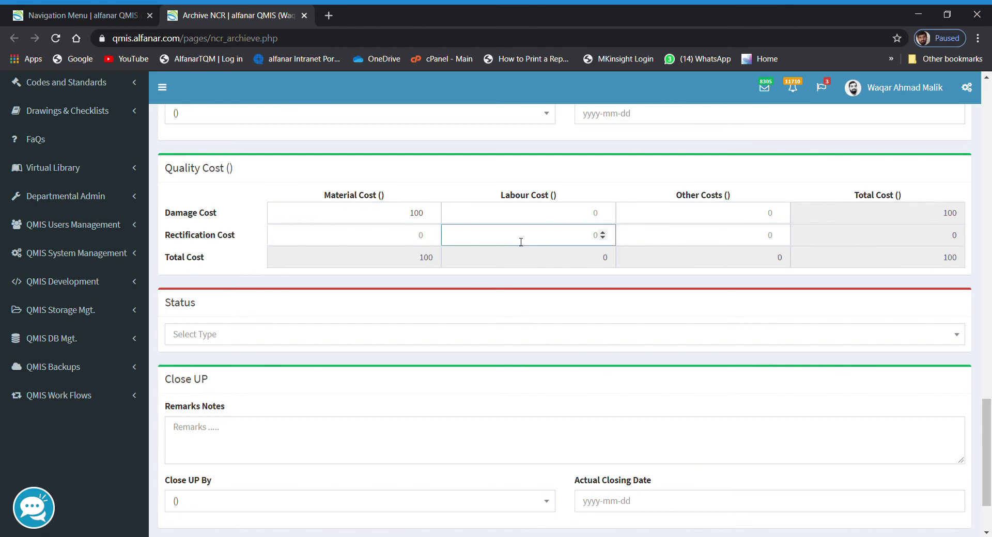
{"action": "type", "text": "200"}
- Set the NCR status to Closed
{"action": "scroll", "coordinate": [240, 310], "scroll_direction": "down", "scroll_amount": 2}
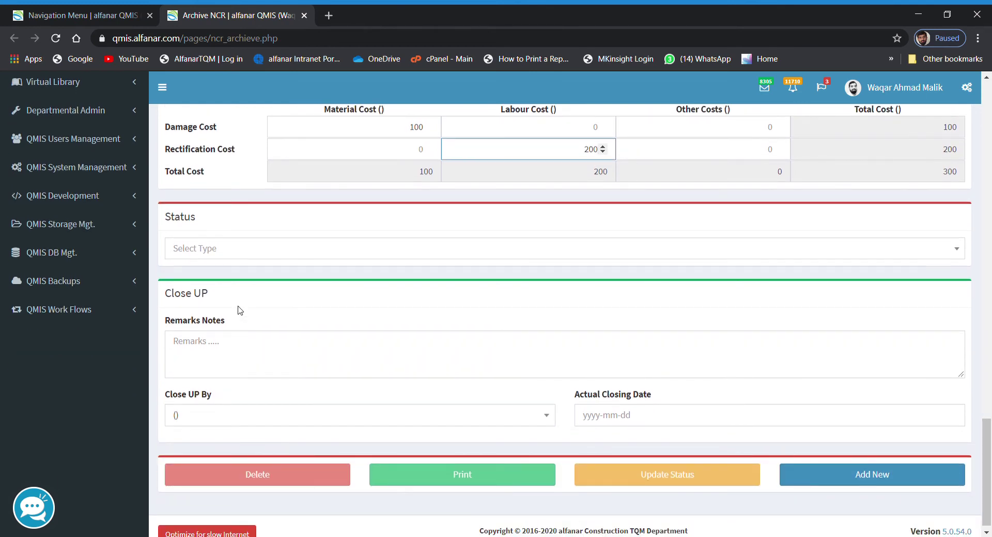
{"action": "left_click", "coordinate": [229, 250]}
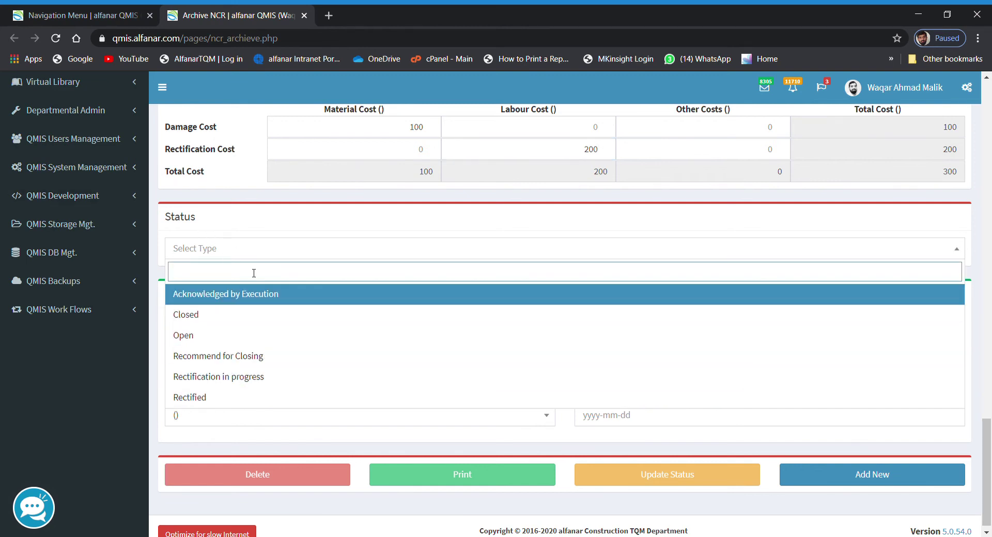
{"action": "left_click", "coordinate": [205, 315]}
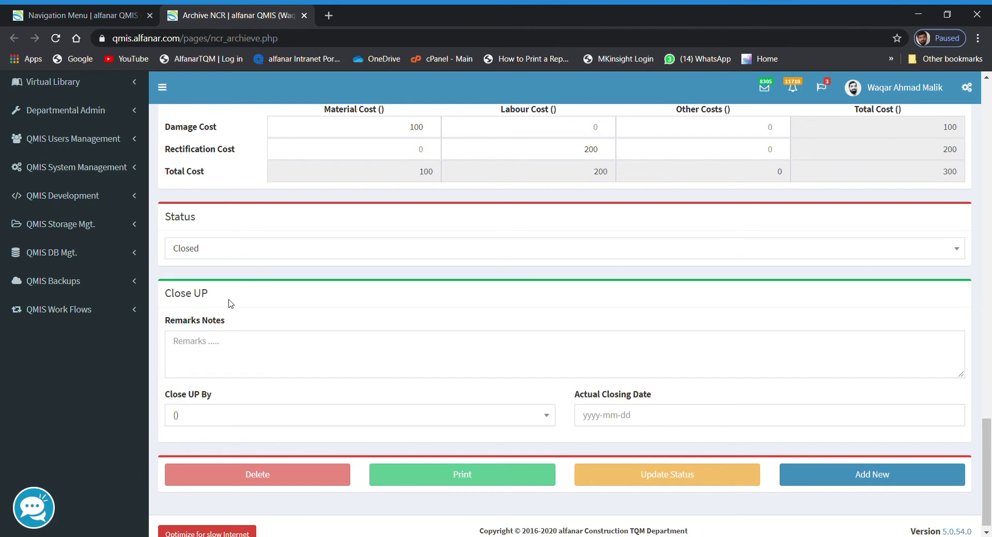
- Examine the Close UP section's remarks notes, closing user list and actual closing date without filling them in
{"action": "scroll", "coordinate": [298, 342], "scroll_direction": "down", "scroll_amount": 1}
{"action": "left_click", "coordinate": [298, 342]}
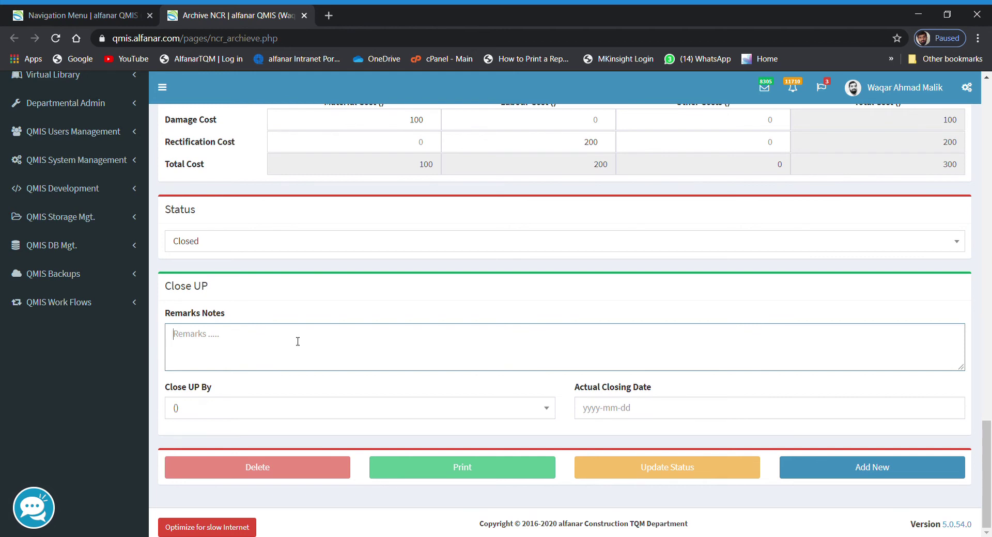
{"action": "left_click", "coordinate": [273, 408]}
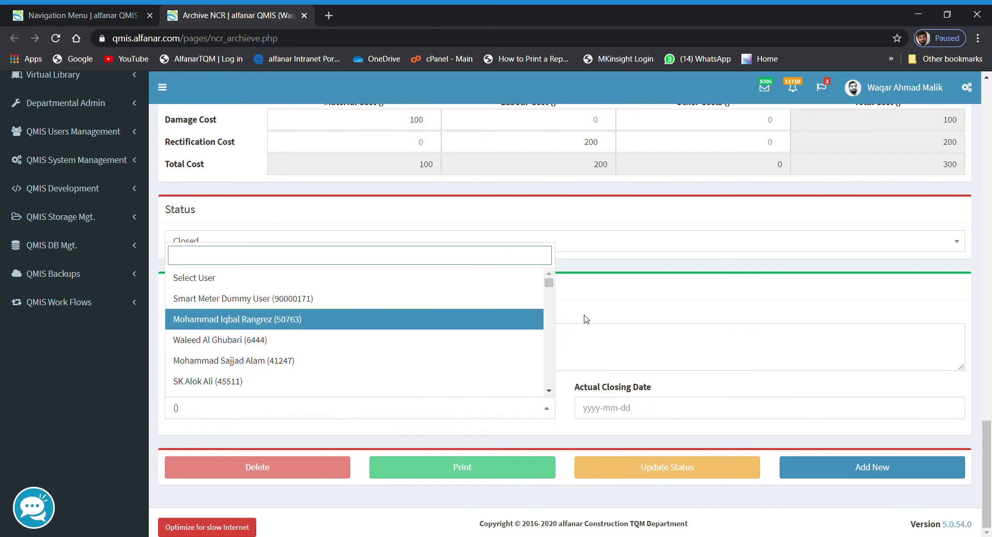
{"action": "left_click", "coordinate": [645, 408]}
{"action": "left_click", "coordinate": [749, 392]}
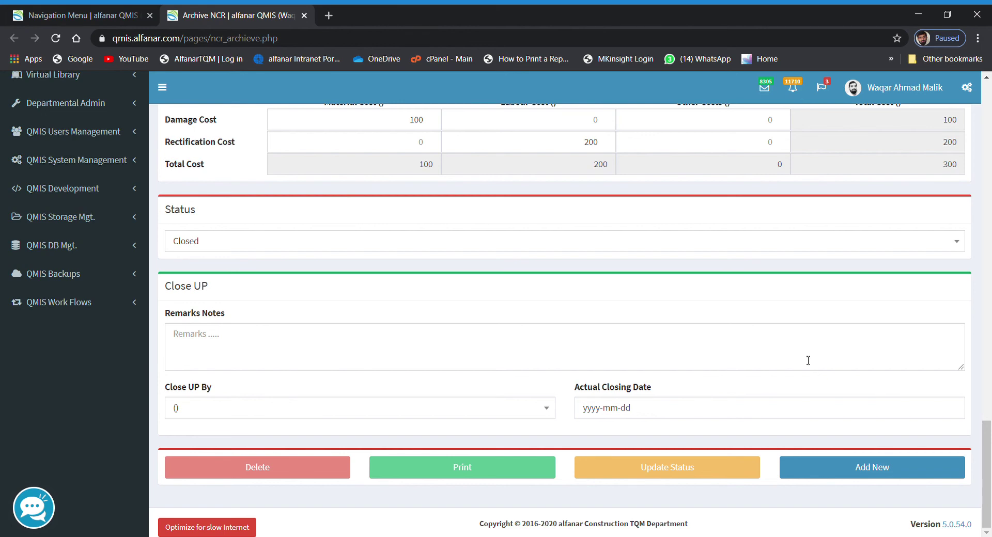
- Open the NCR Log page of the Non Conformance Reports module
{"action": "scroll", "coordinate": [412, 293], "scroll_direction": "up", "scroll_amount": 10}
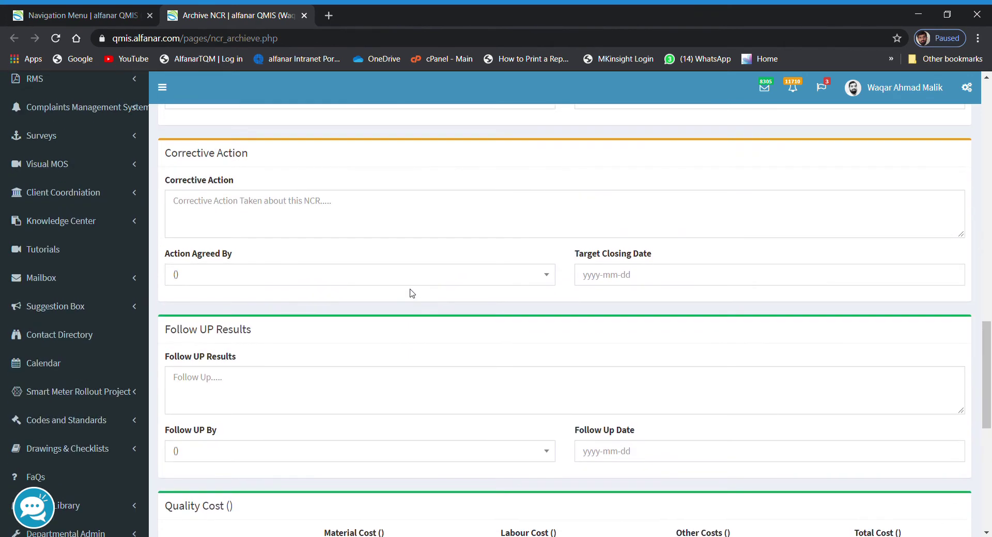
{"action": "scroll", "coordinate": [412, 293], "scroll_direction": "up", "scroll_amount": 7}
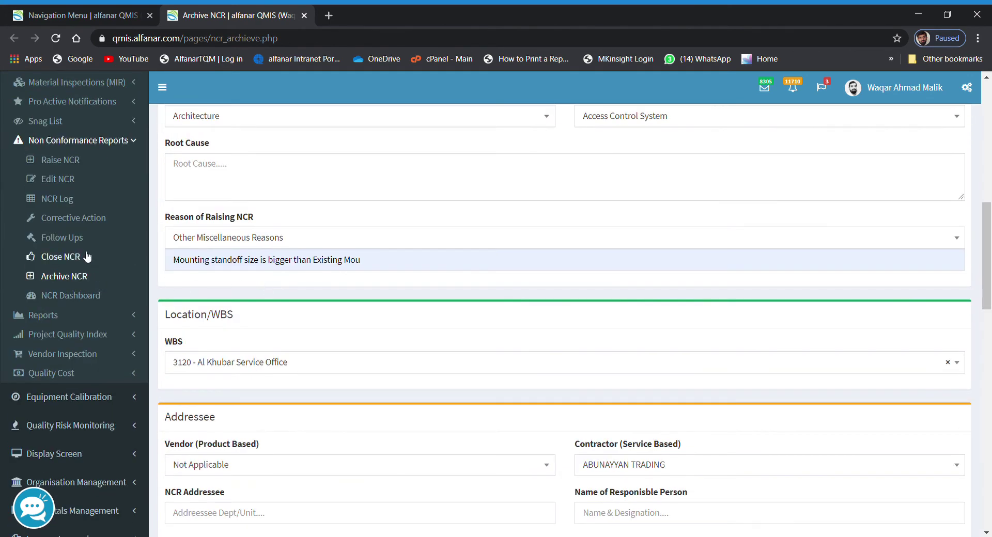
{"action": "left_click", "coordinate": [66, 200]}
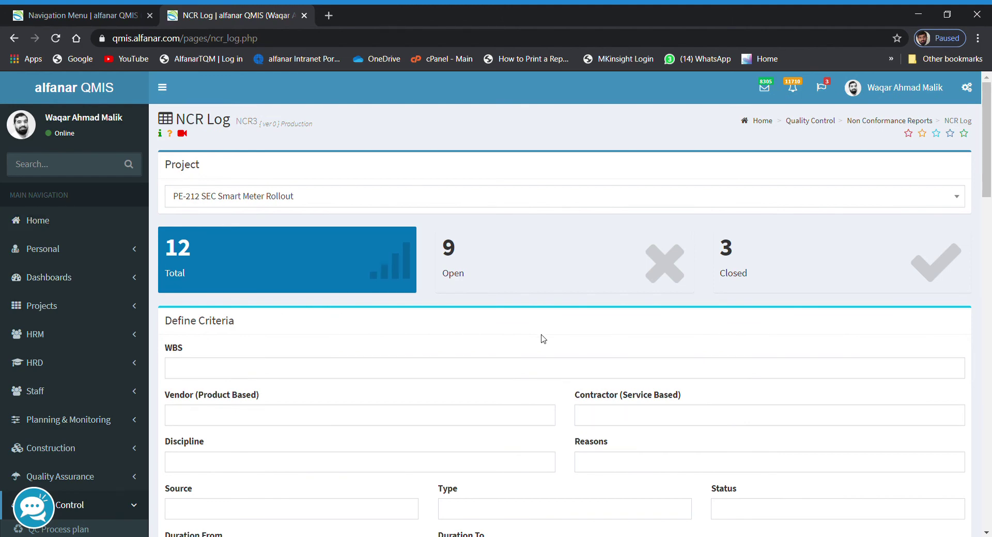
- Open the archive form of report KFM/SMC/TEST/0002 from the NCR Log table
{"action": "scroll", "coordinate": [533, 325], "scroll_direction": "down", "scroll_amount": 7}
{"action": "scroll", "coordinate": [532, 325], "scroll_direction": "down", "scroll_amount": 2}
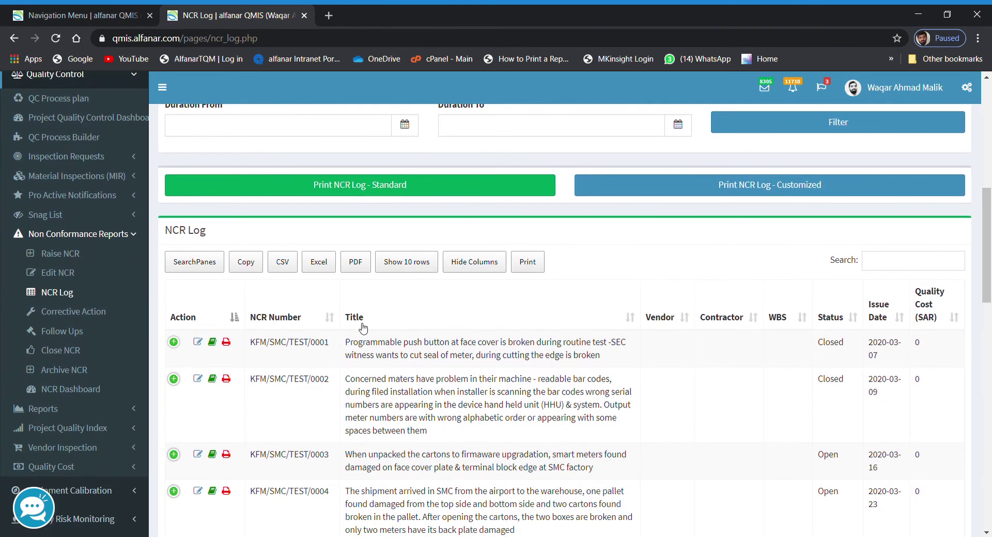
{"action": "left_click", "coordinate": [216, 383]}
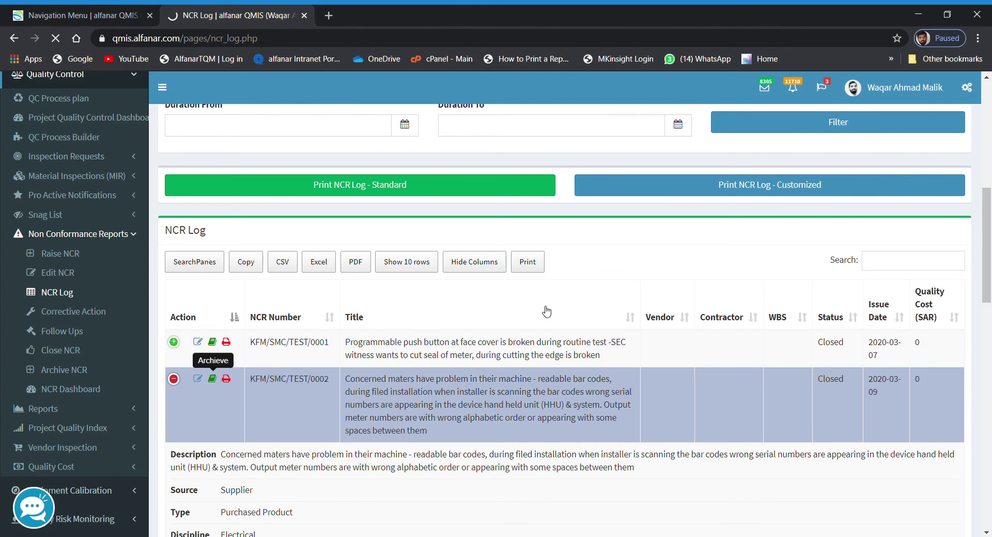
- Review every section of the archived report, from basic information through quality cost, status and close up to the attachments and links
{"action": "scroll", "coordinate": [521, 328], "scroll_direction": "down", "scroll_amount": 3}
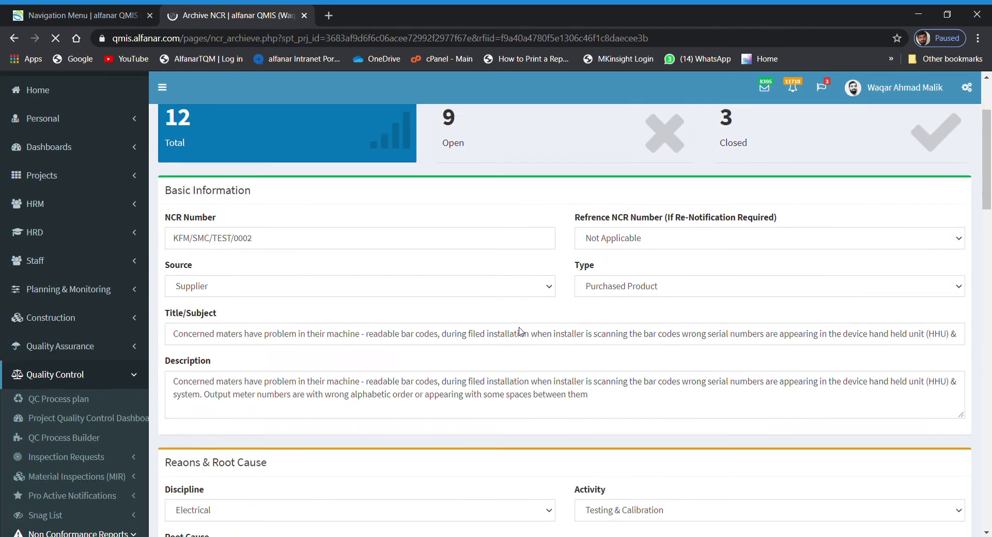
{"action": "scroll", "coordinate": [520, 331], "scroll_direction": "down", "scroll_amount": 15}
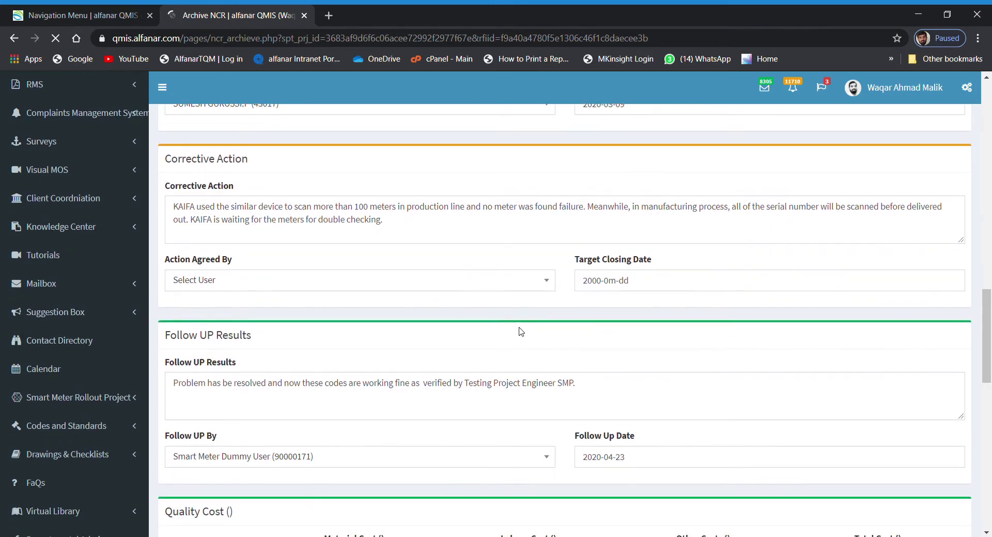
{"action": "scroll", "coordinate": [521, 331], "scroll_direction": "down", "scroll_amount": 7}
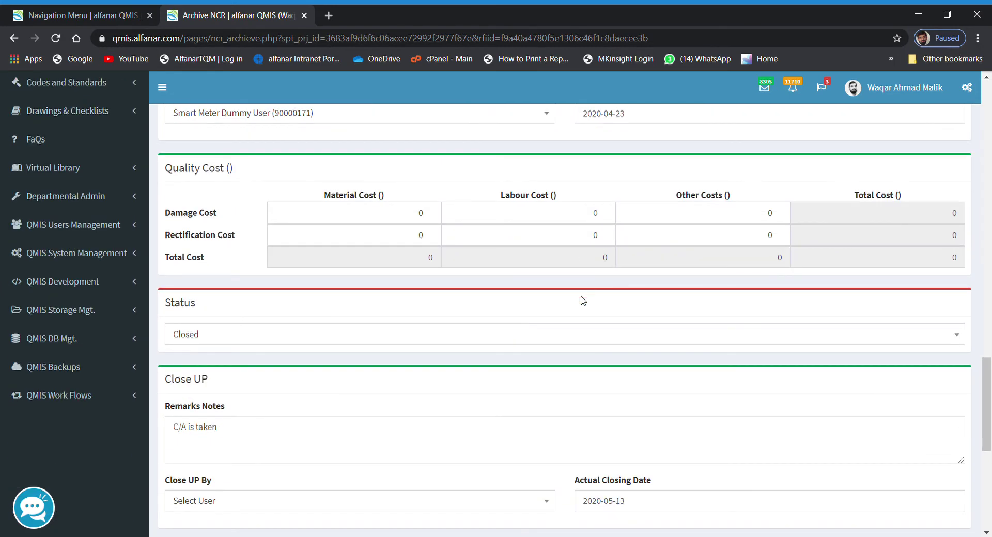
{"action": "scroll", "coordinate": [583, 301], "scroll_direction": "down", "scroll_amount": 3}
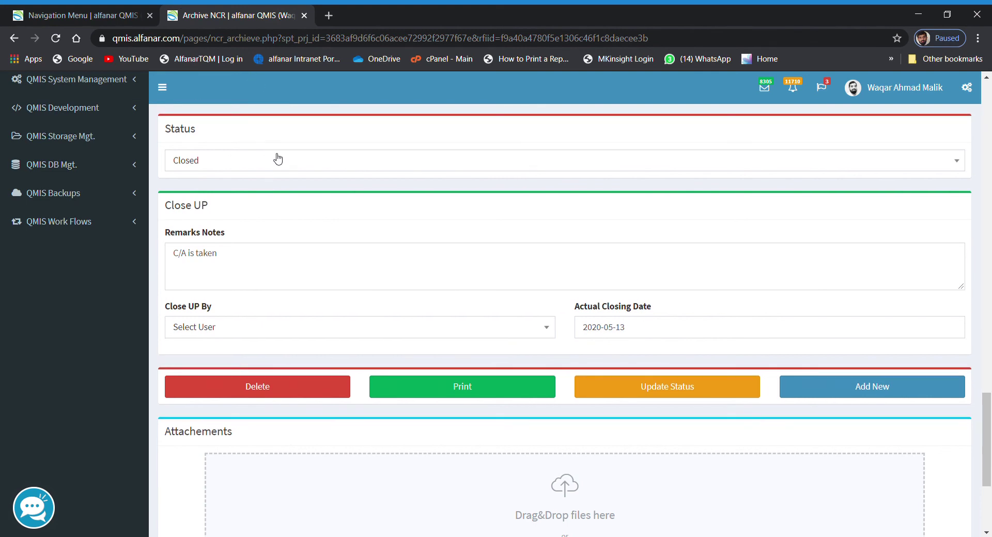
{"action": "scroll", "coordinate": [277, 157], "scroll_direction": "down", "scroll_amount": 4}
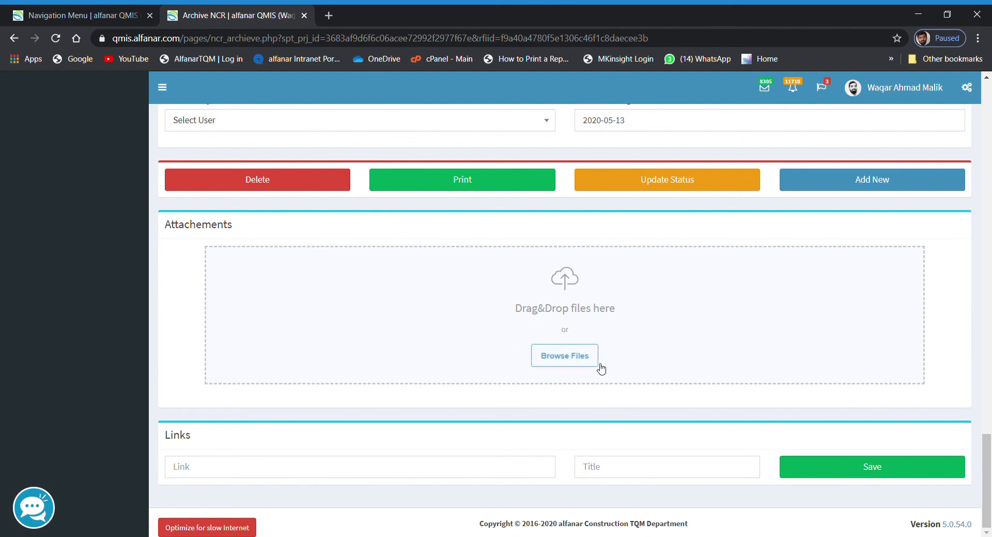
{"action": "scroll", "coordinate": [601, 368], "scroll_direction": "up", "scroll_amount": 3}
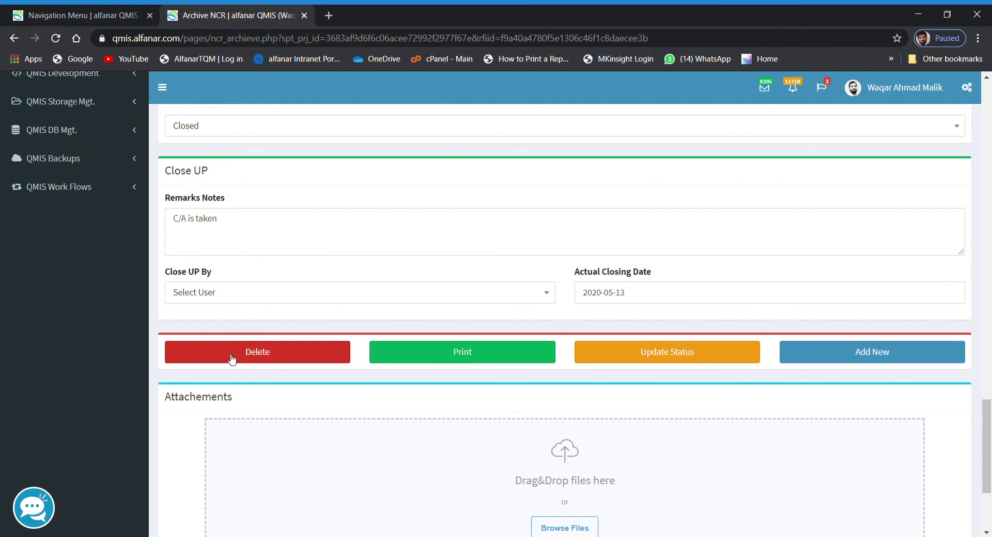
{"action": "scroll", "coordinate": [418, 265], "scroll_direction": "up", "scroll_amount": 10}
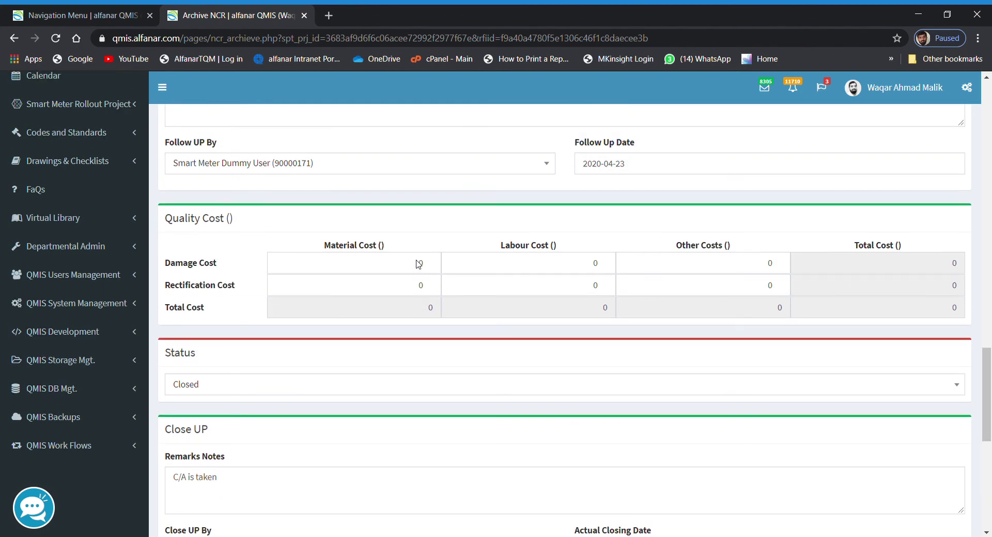
{"action": "scroll", "coordinate": [421, 265], "scroll_direction": "up", "scroll_amount": 5}
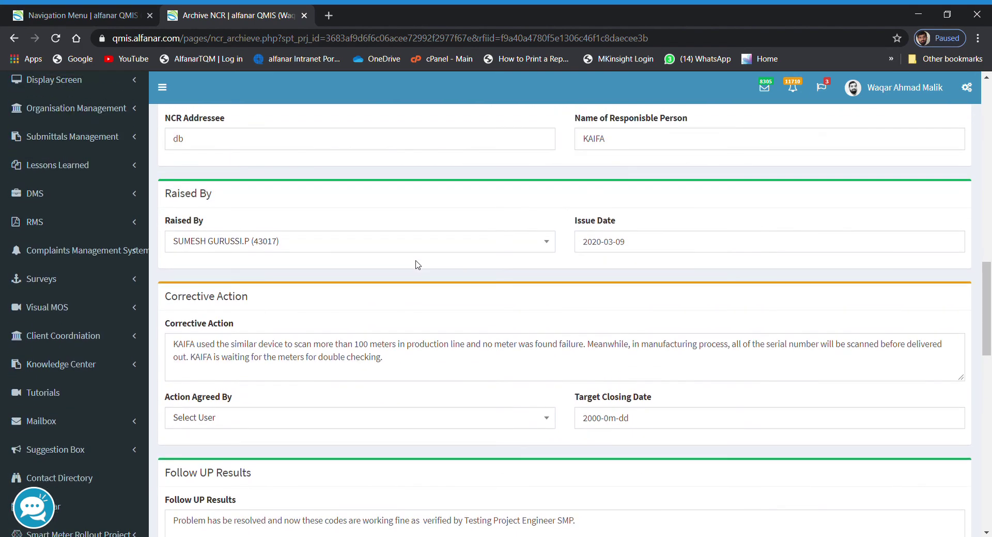
{"action": "scroll", "coordinate": [418, 267], "scroll_direction": "up", "scroll_amount": 2}
{"action": "scroll", "coordinate": [419, 267], "scroll_direction": "up", "scroll_amount": 2}
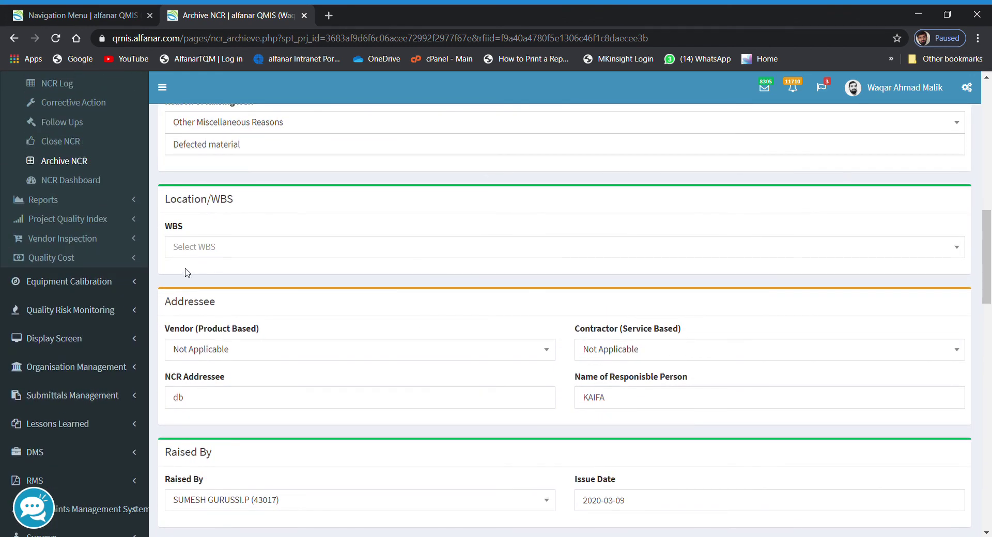
{"action": "scroll", "coordinate": [284, 284], "scroll_direction": "up", "scroll_amount": 10}
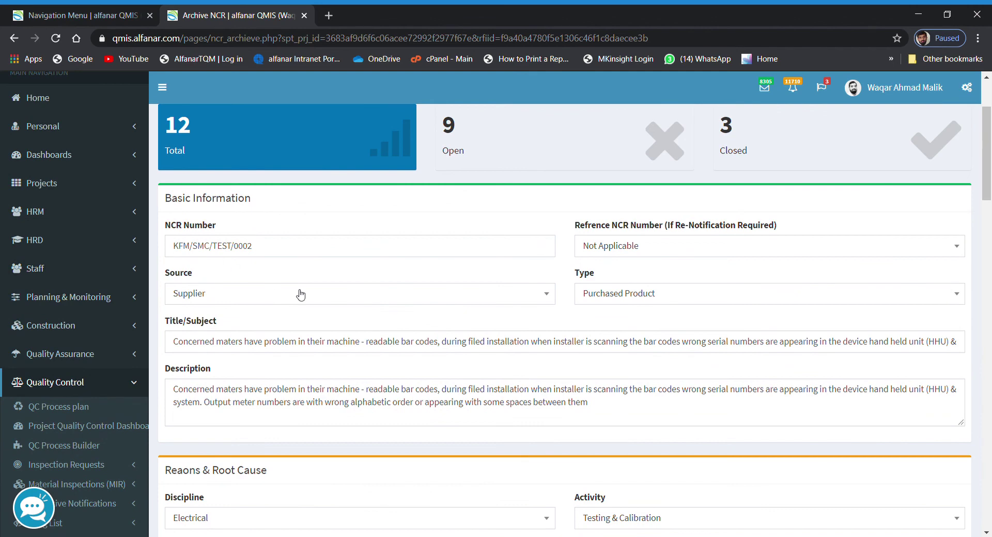
- Examine the vendor and contractor choices in the Addressee section, keeping both set to Not Applicable
{"action": "scroll", "coordinate": [300, 293], "scroll_direction": "down", "scroll_amount": 7}
{"action": "scroll", "coordinate": [317, 314], "scroll_direction": "down", "scroll_amount": 3}
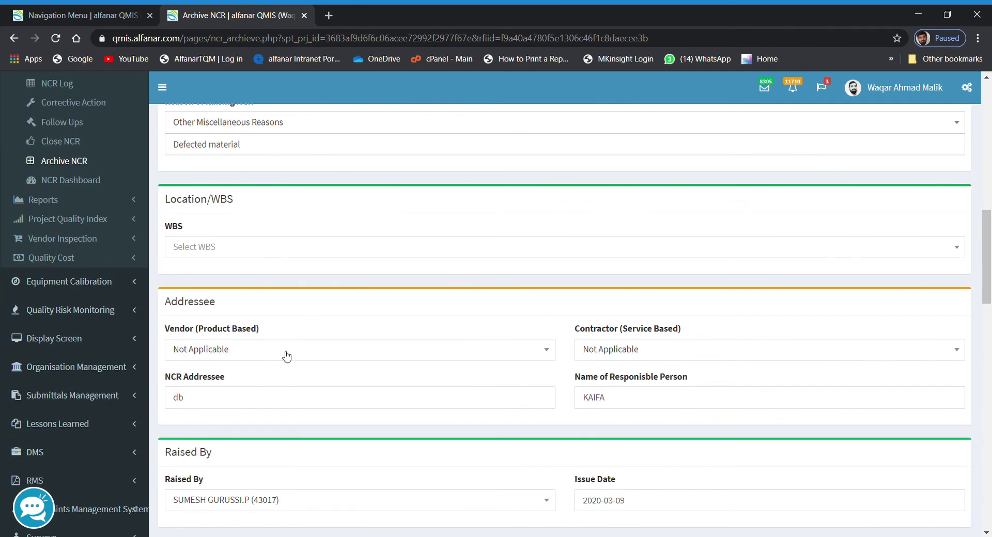
{"action": "left_click", "coordinate": [228, 351]}
{"action": "scroll", "coordinate": [289, 460], "scroll_direction": "down", "scroll_amount": 1}
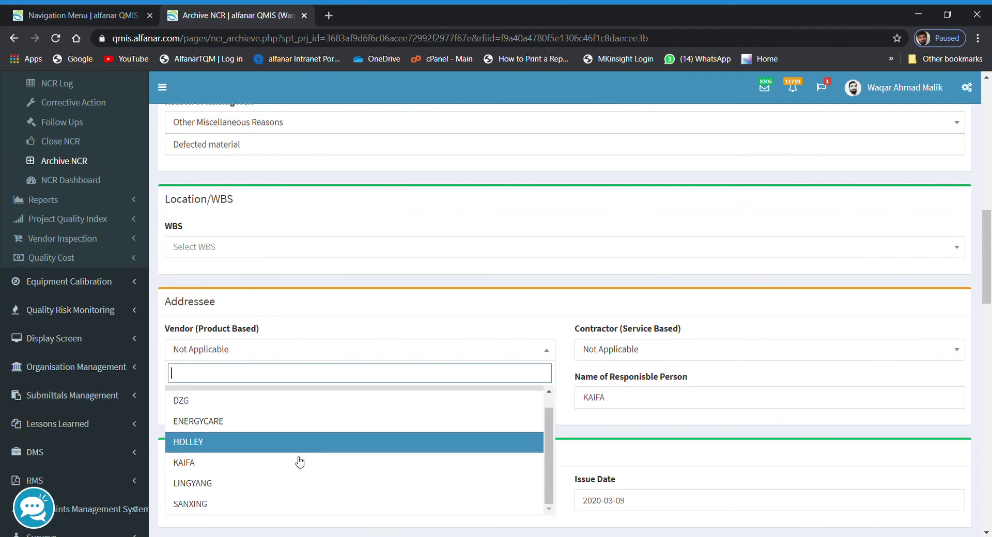
{"action": "left_click", "coordinate": [427, 326]}
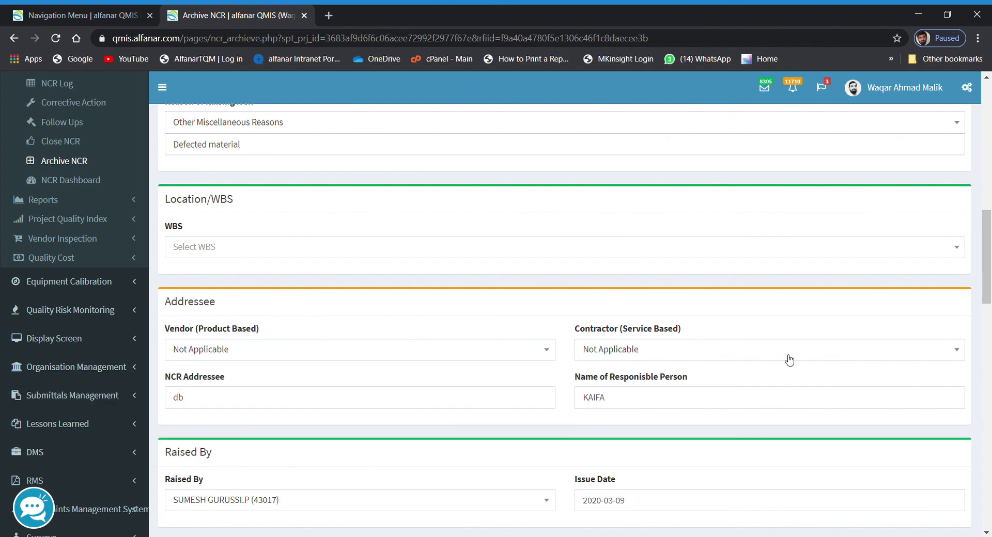
{"action": "left_click", "coordinate": [756, 350]}
{"action": "scroll", "coordinate": [740, 451], "scroll_direction": "down", "scroll_amount": 6}
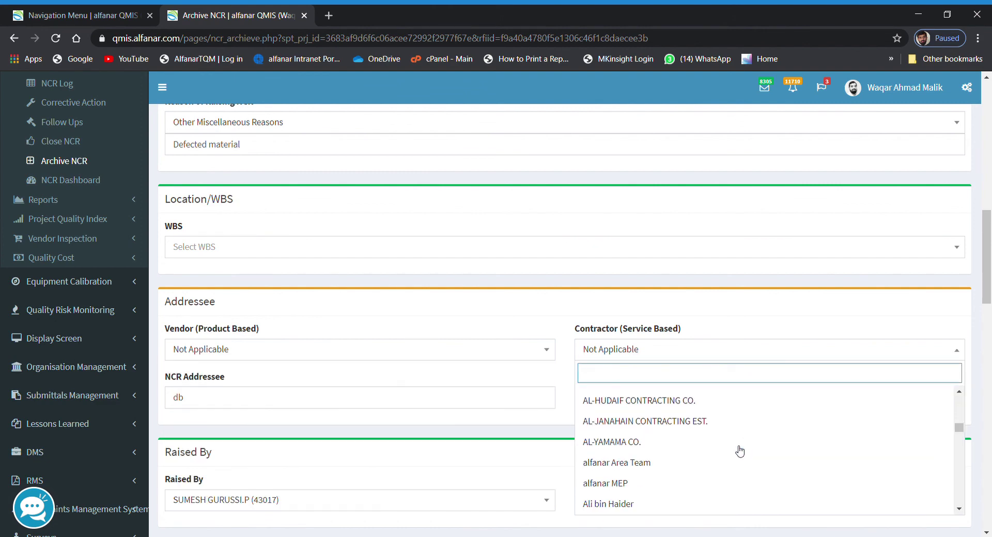
{"action": "left_click", "coordinate": [592, 331]}
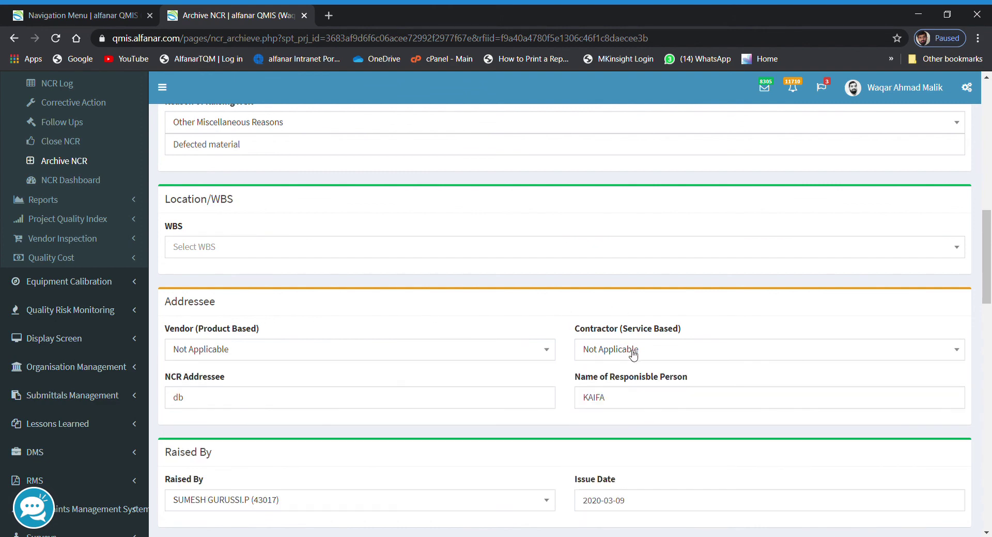
{"action": "scroll", "coordinate": [641, 357], "scroll_direction": "down", "scroll_amount": 20}
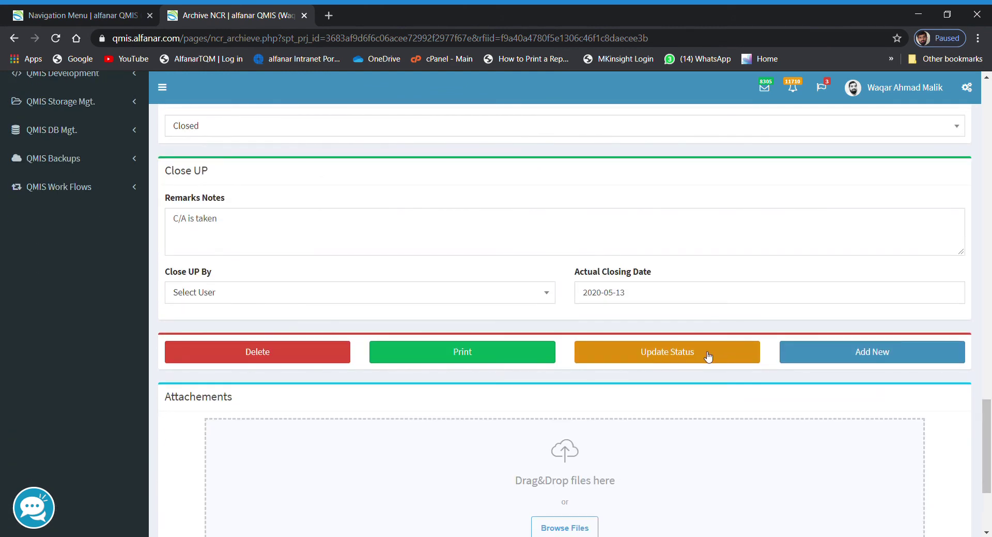